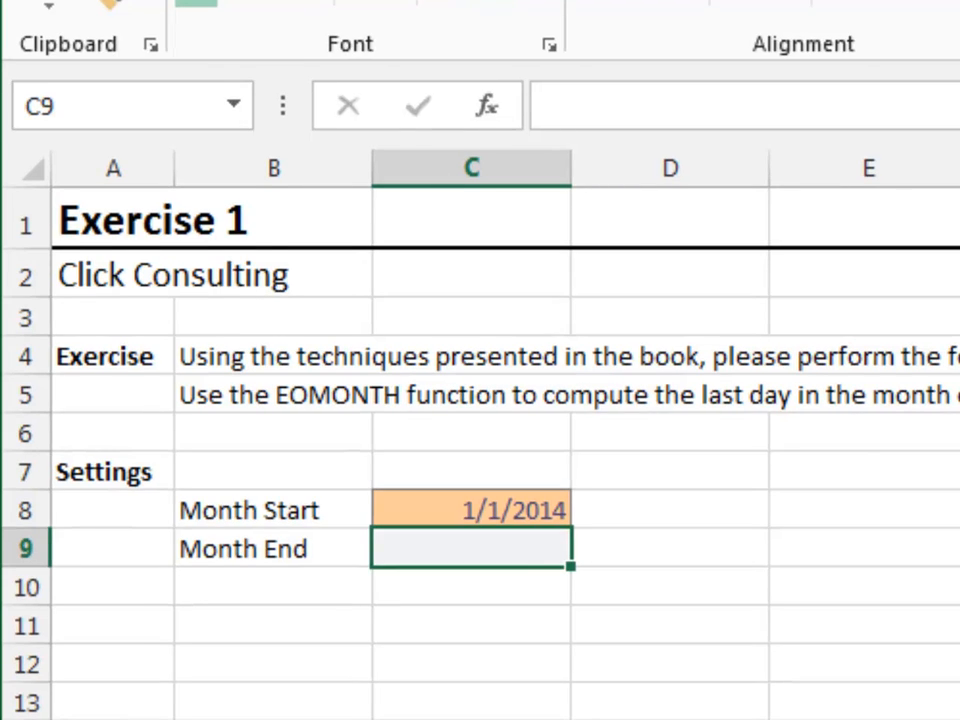
Enter the formula =EOMONTH(C8,0) in the Month End cell C9 of Exercise 1.
type("=eom")
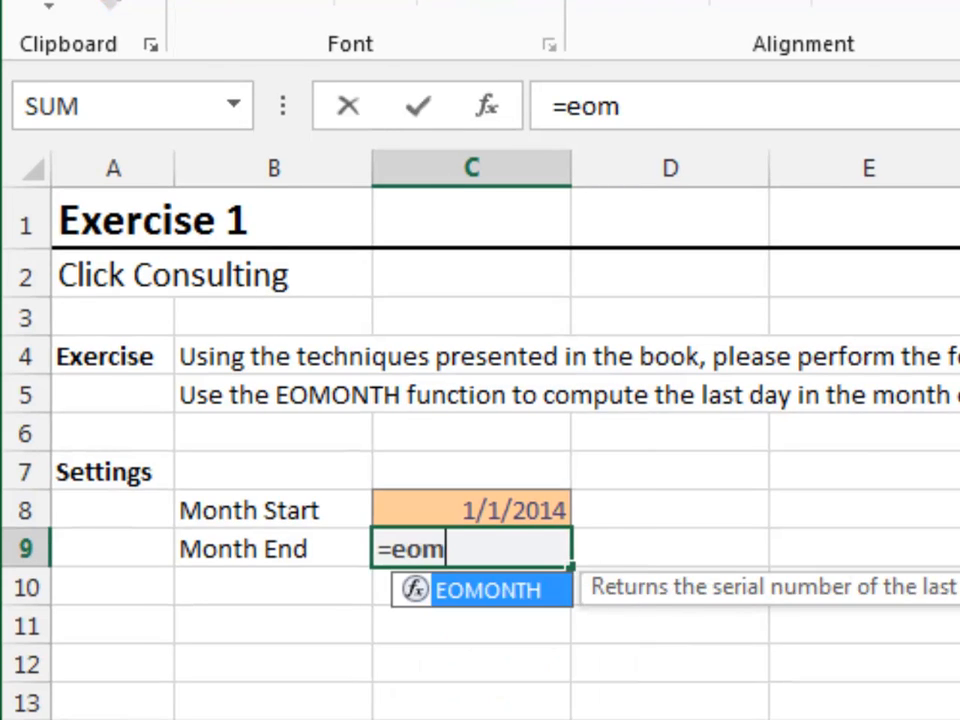
key("Tab")
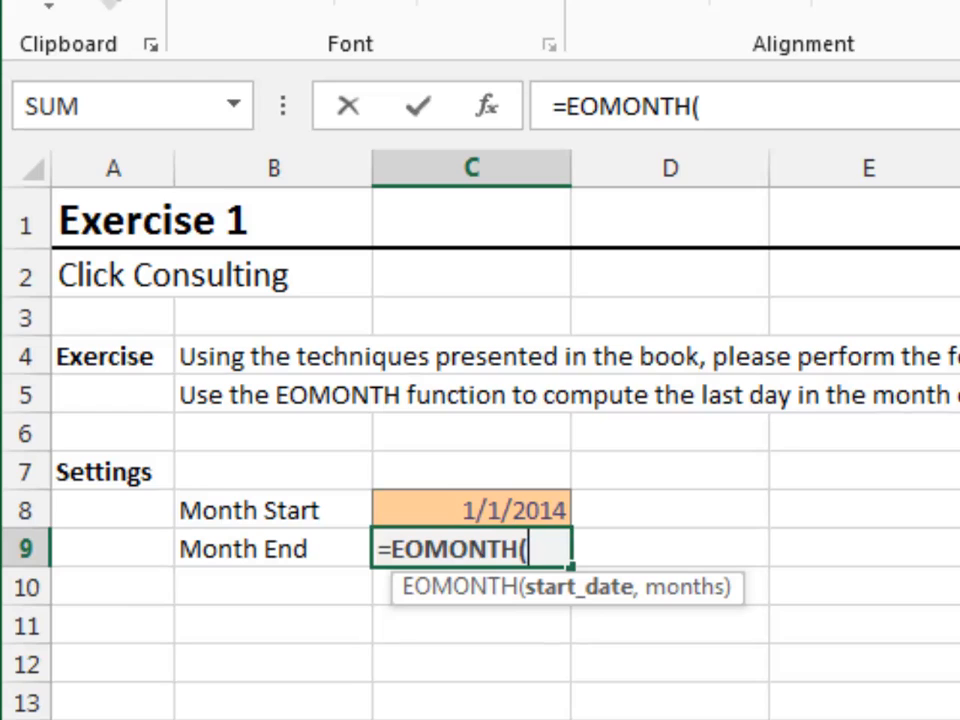
key("Up")
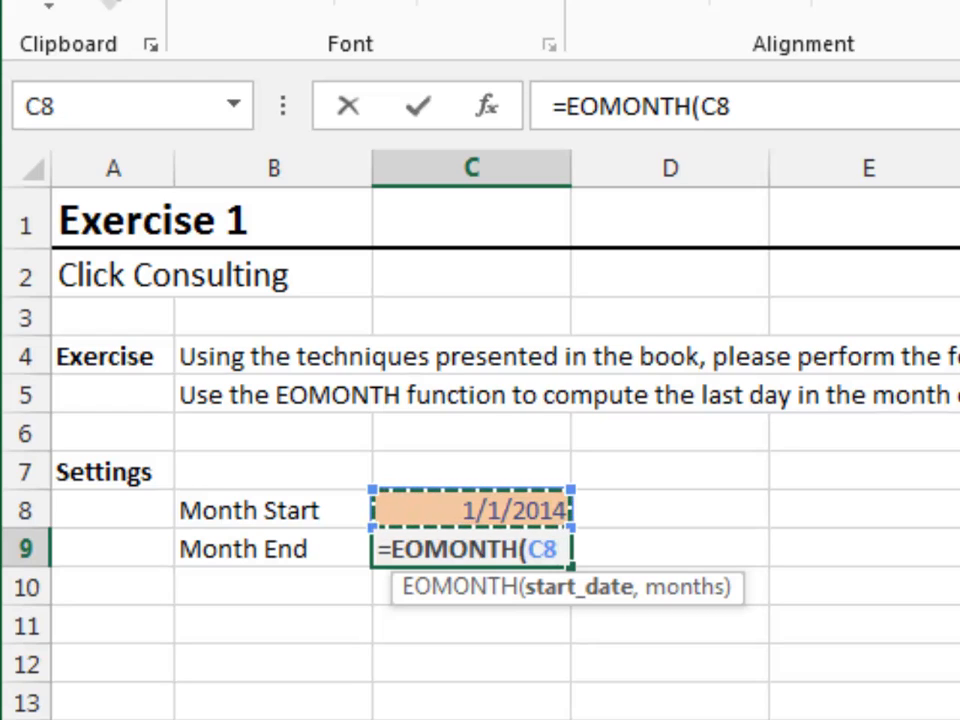
type(",")
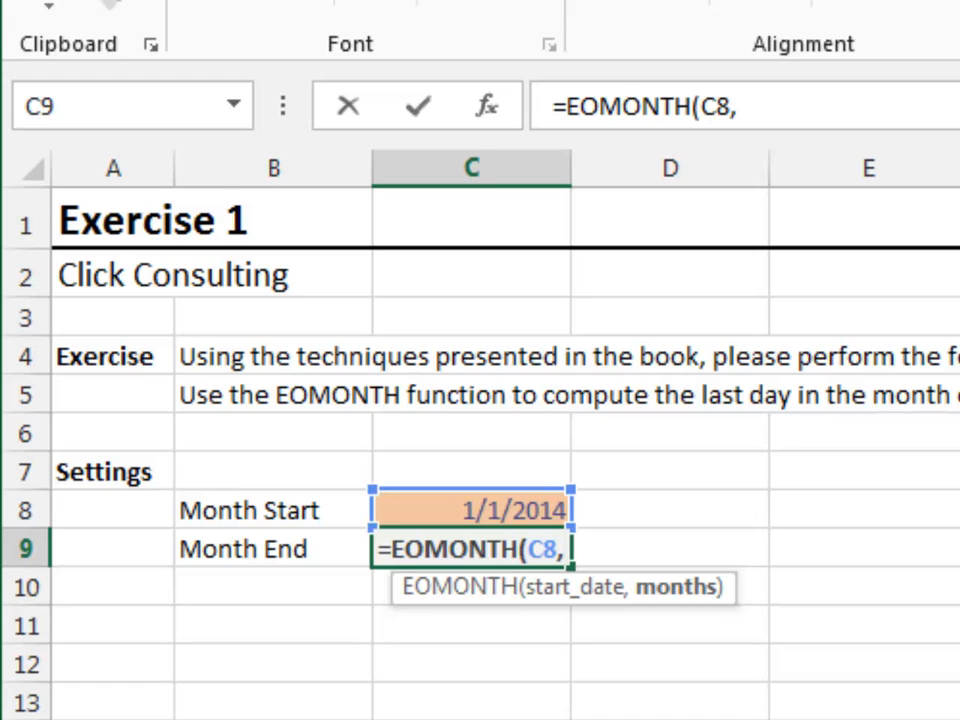
type("0")
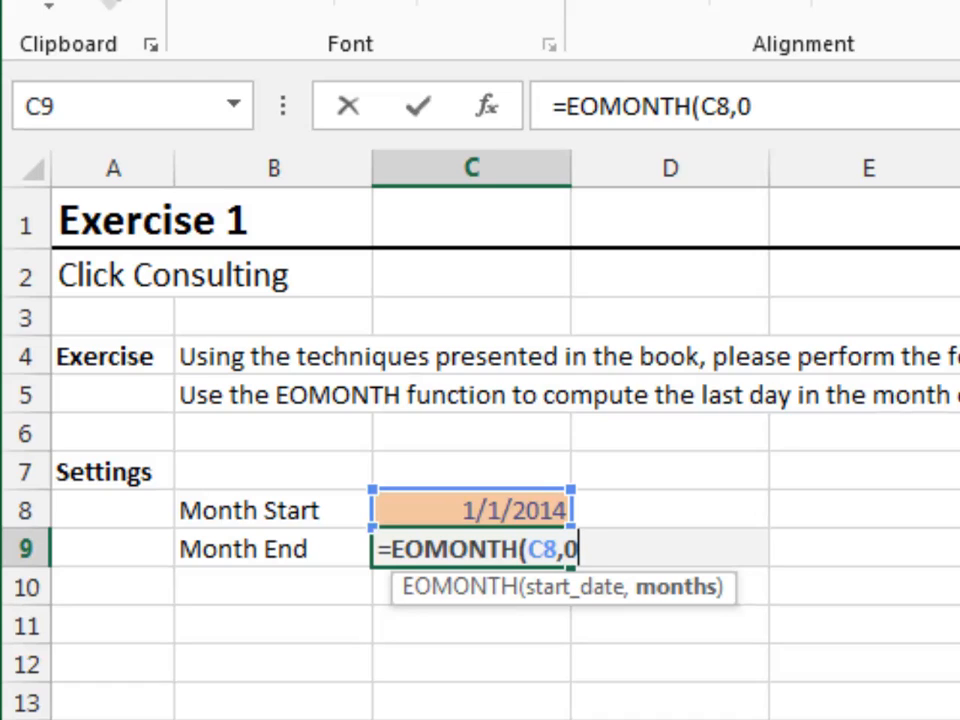
type(")")
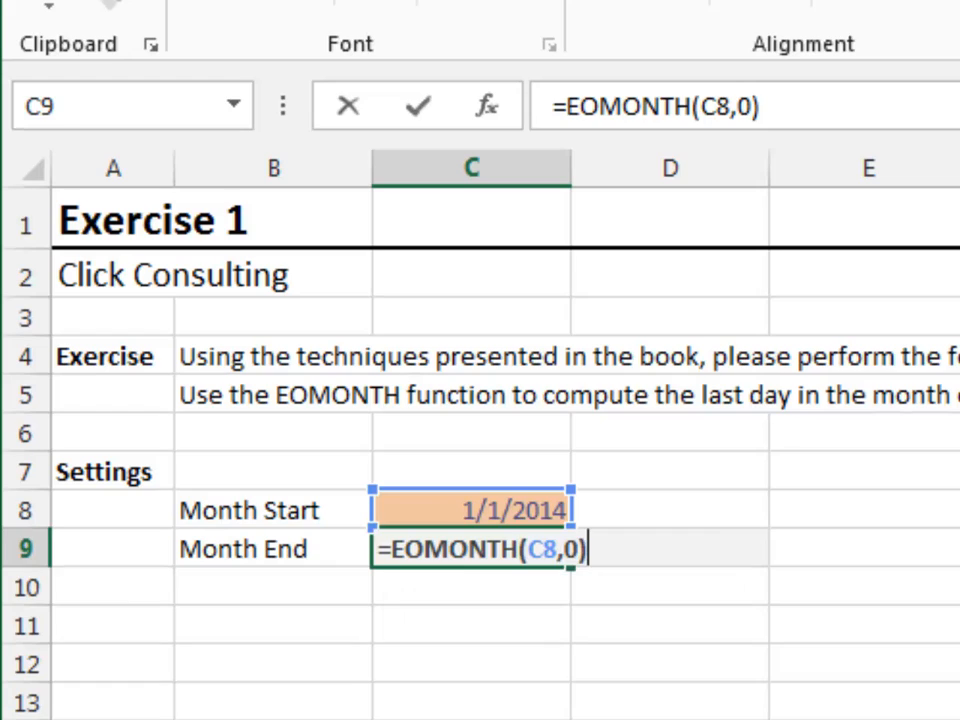
key("Return")
Set the Month Start date in cell C8 to 2/1/14.
key("Up")
key("Up")
type("2/1/14")
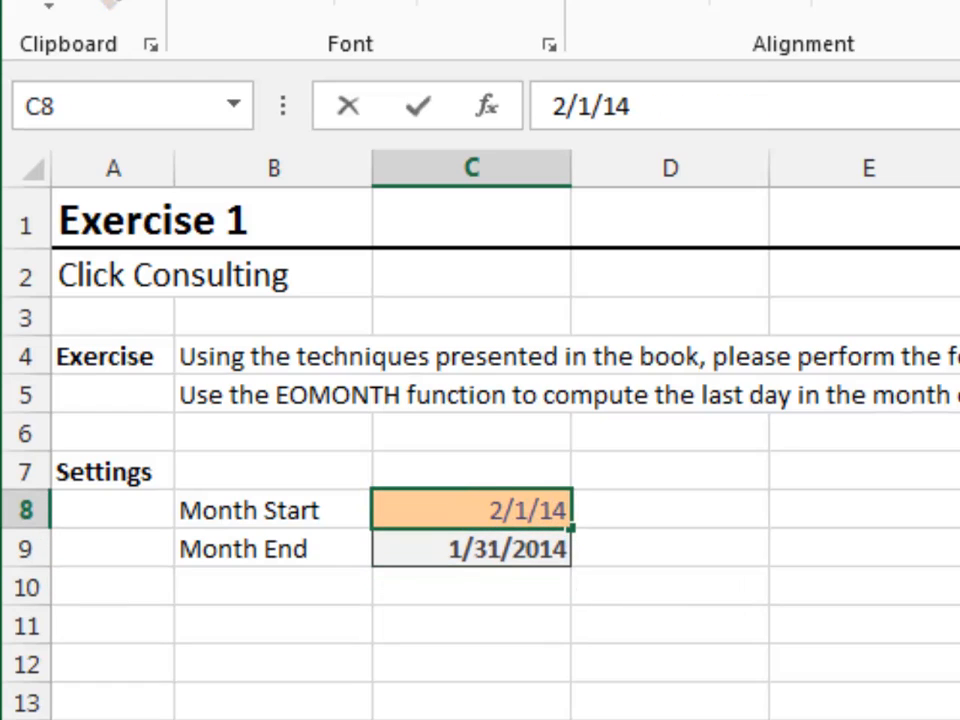
key("Return")
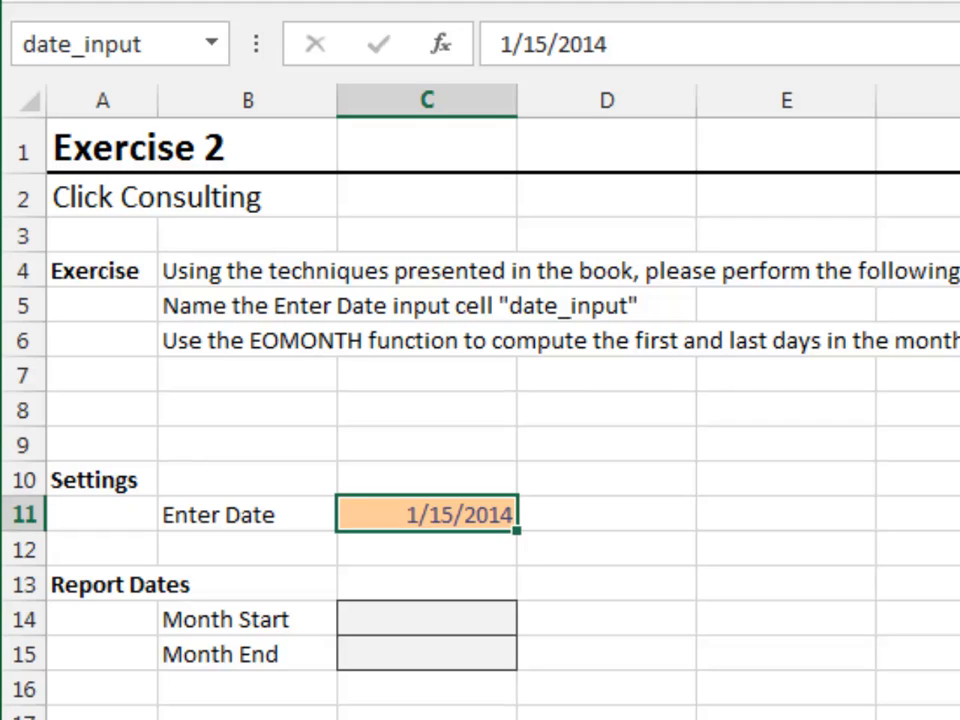
Enter the formula =EOMONTH(date_input,-1) in the Month Start cell C14 of Exercise 2.
key("Down")
key("Down")
key("Down")
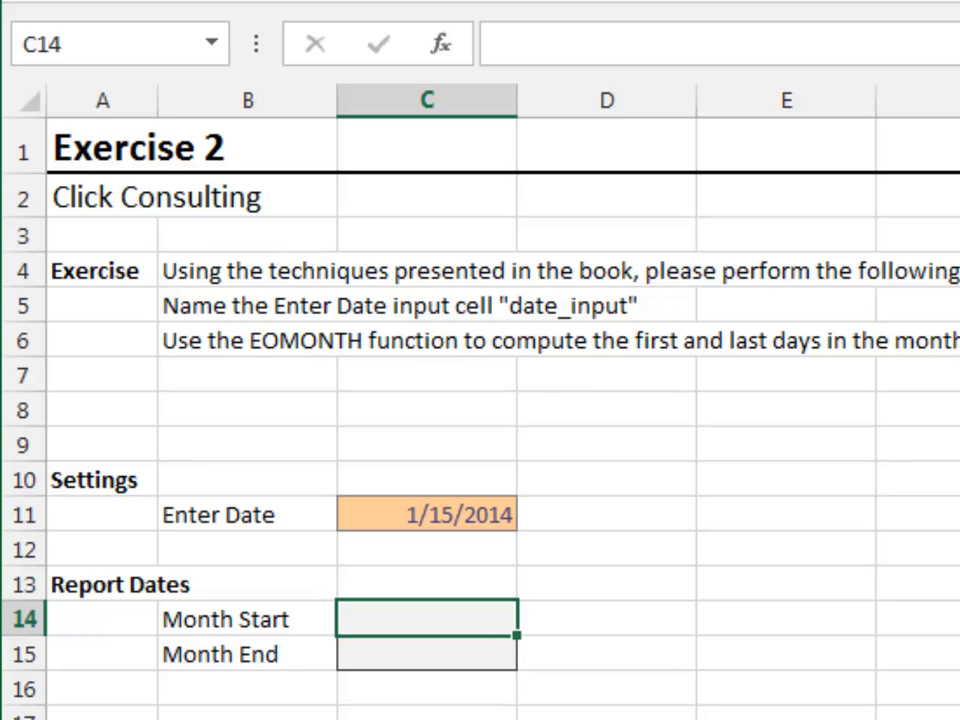
type("=eo")
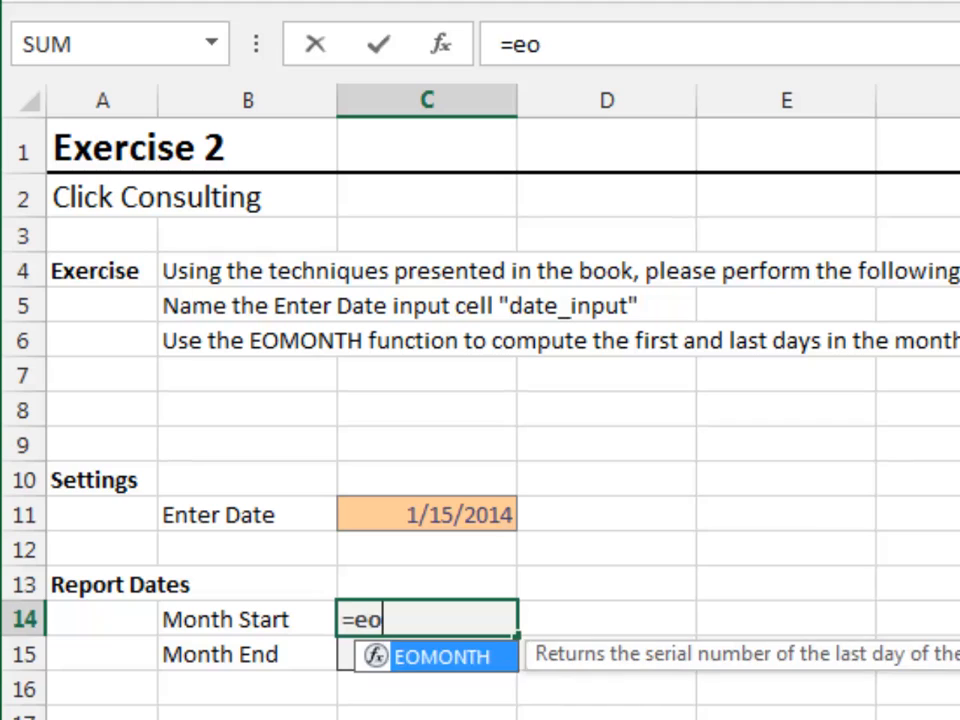
key("Tab")
type("date")
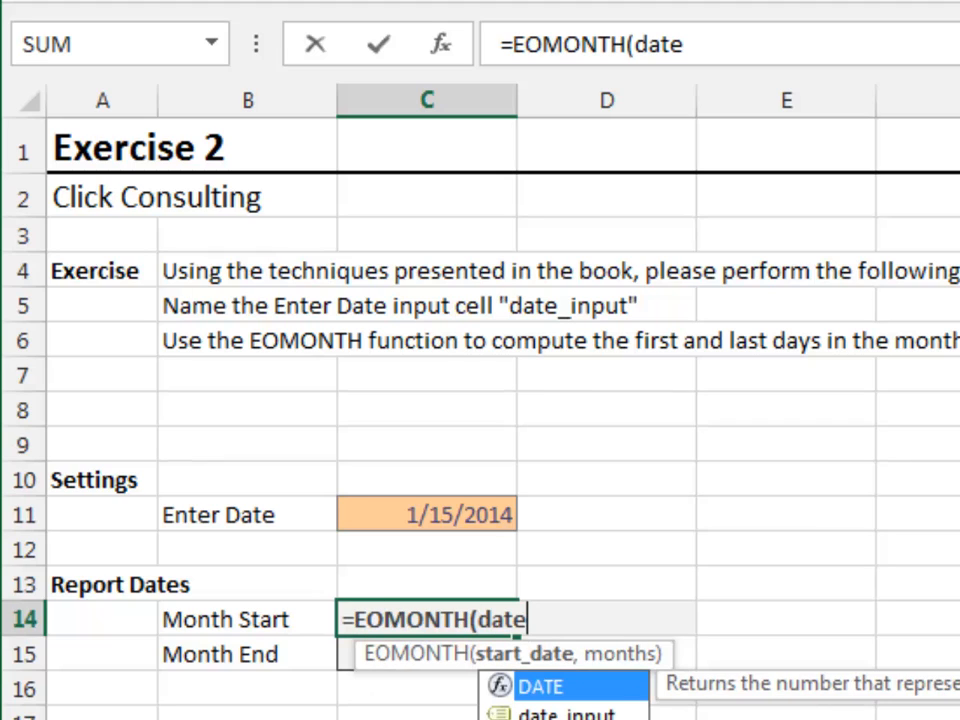
key("Down")
key("Tab")
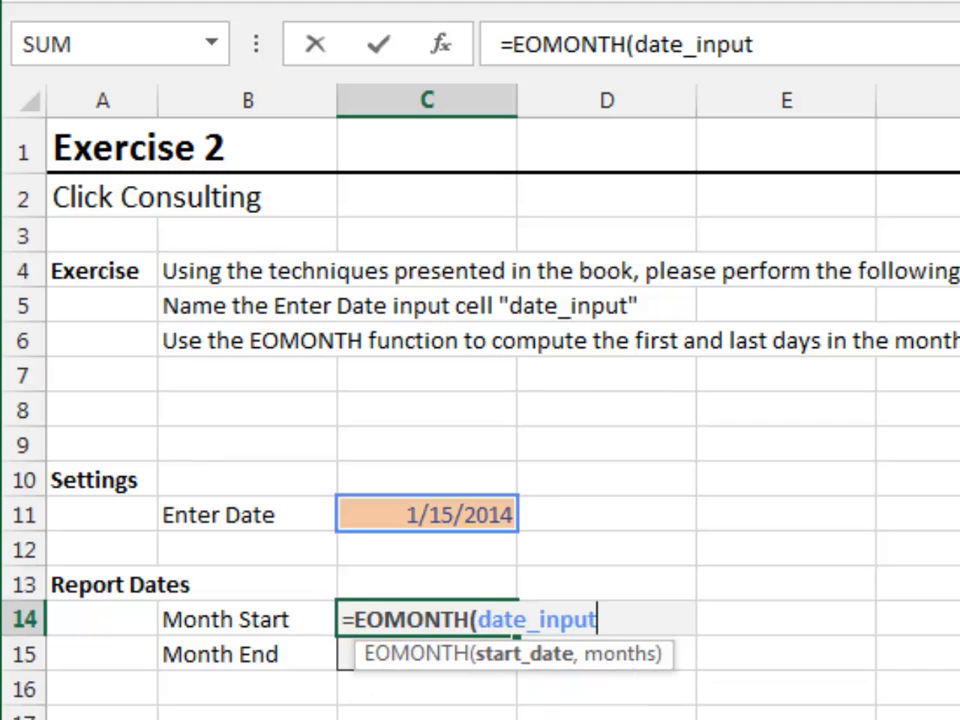
type(",-1")
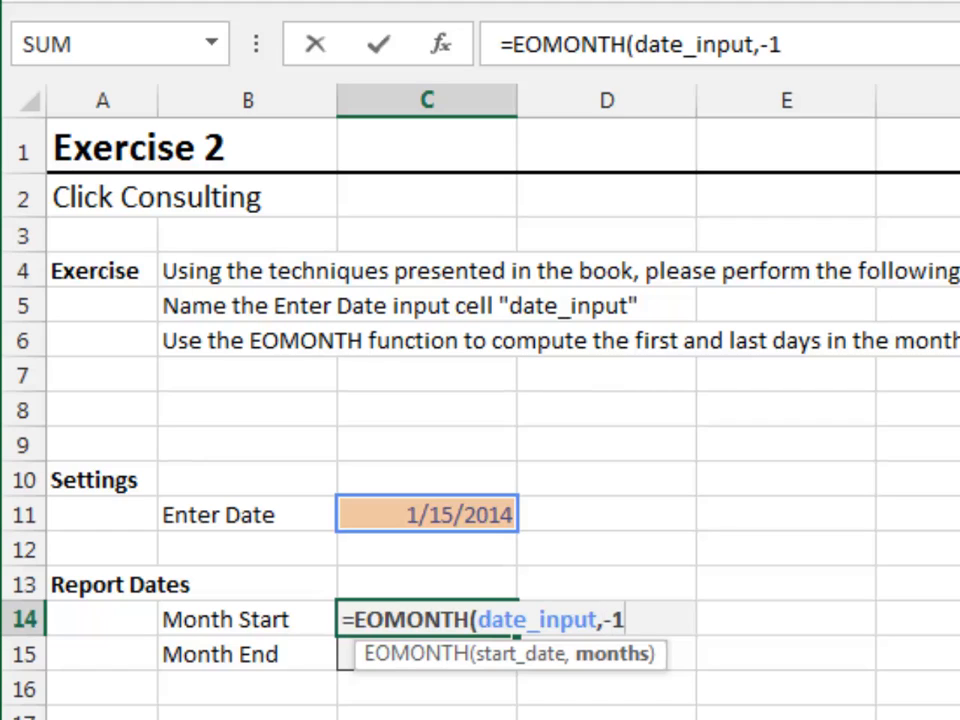
type(")")
key("Return")
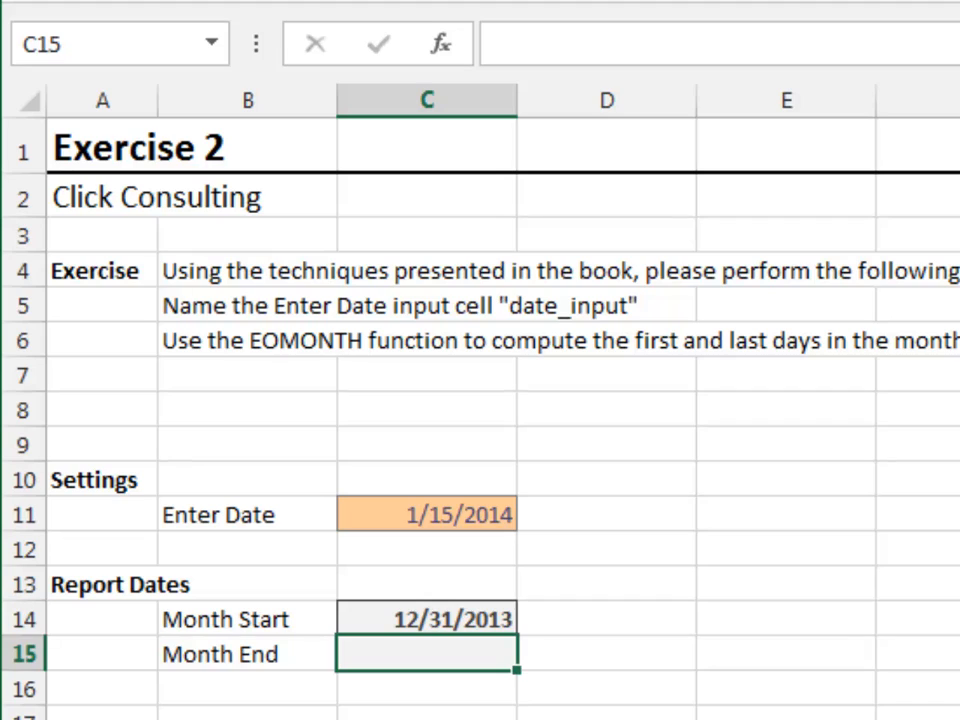
Append +1 to the Month Start formula in cell C14, making it =EOMONTH(date_input,-1)+1.
left_click(427, 619)
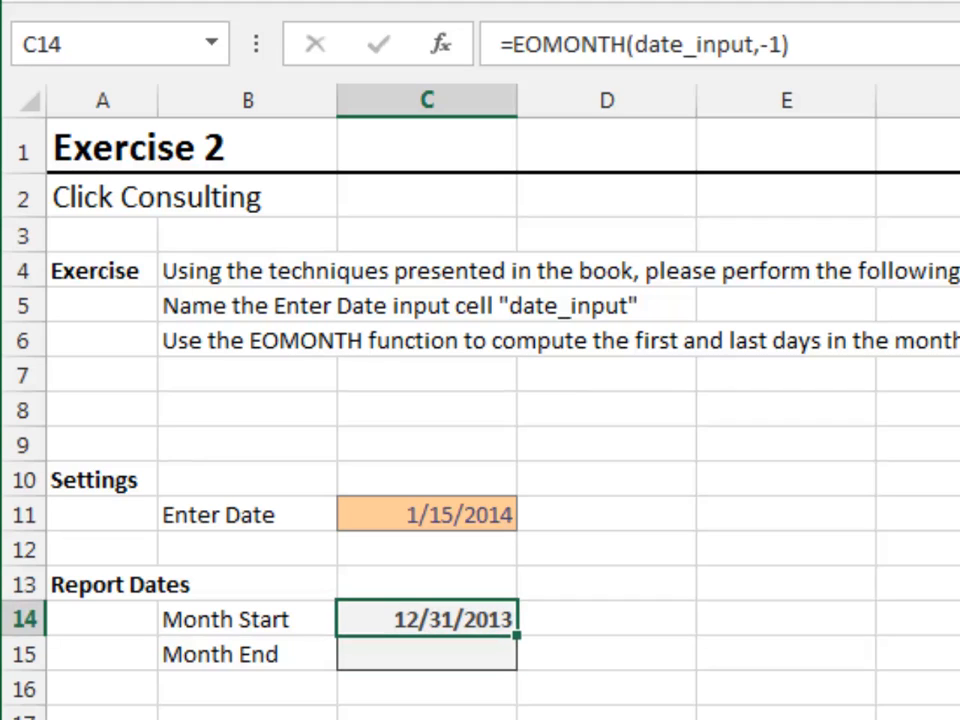
key("F2")
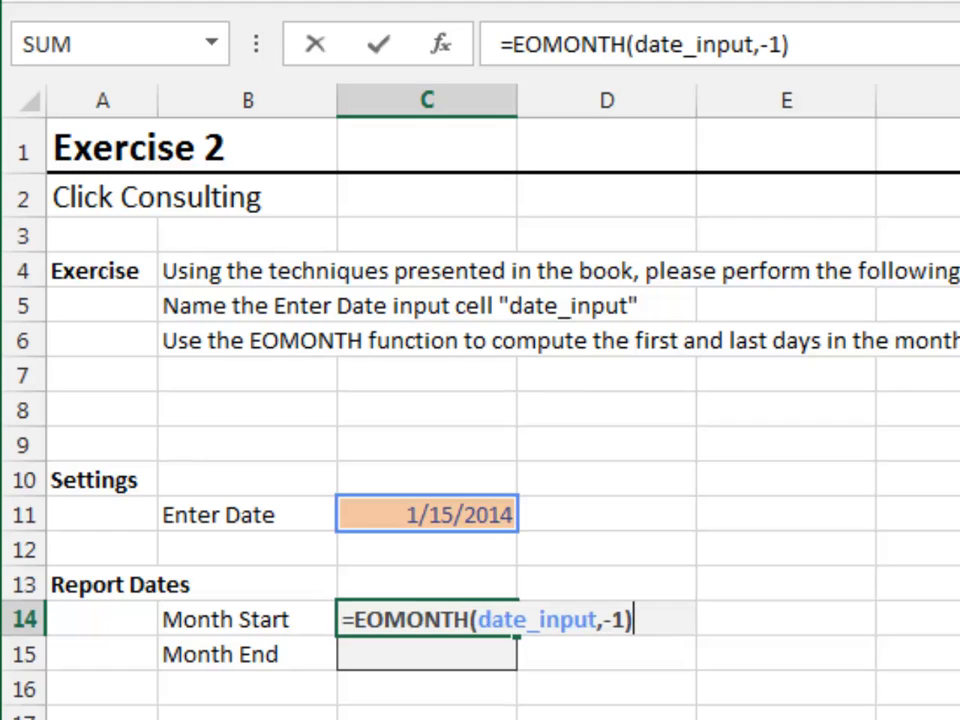
type("+1")
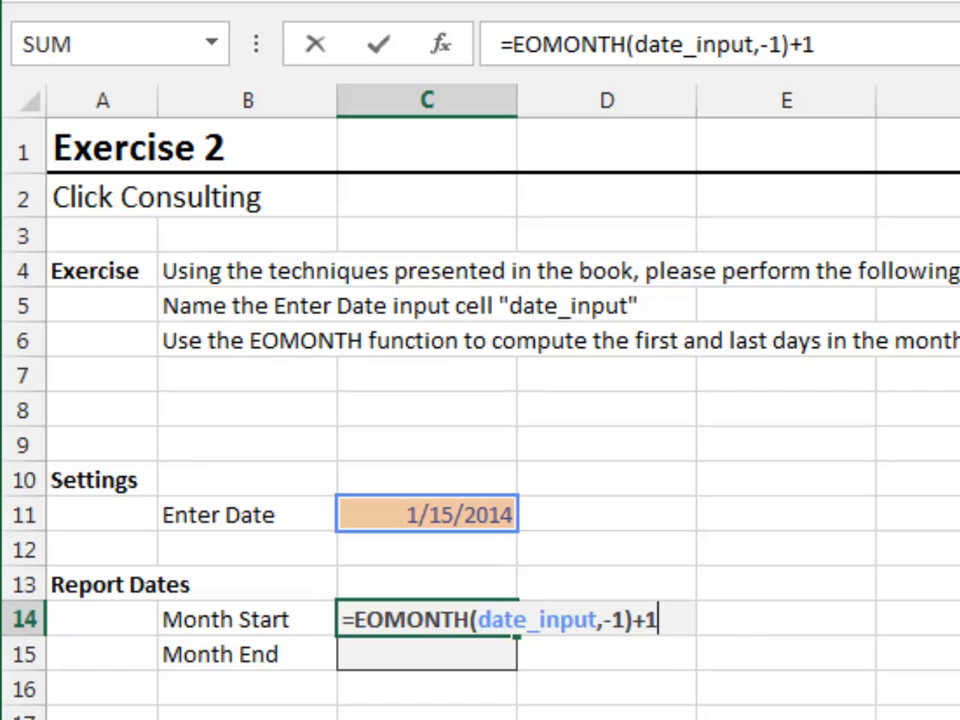
key("Return")
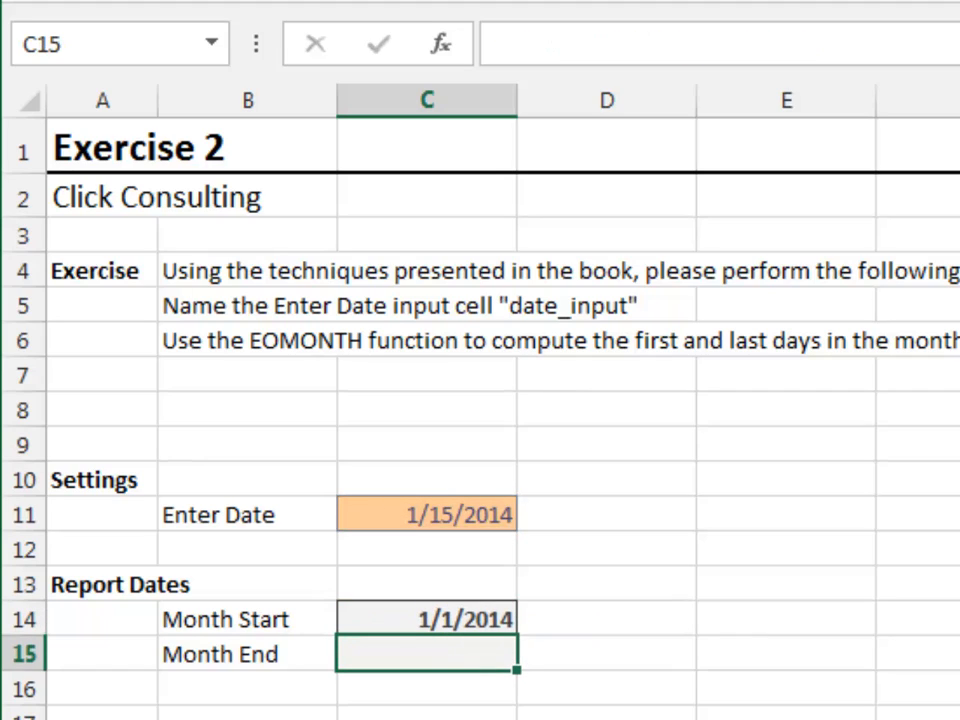
Enter the formula =EOMONTH(date_input,0) in the Month End cell C15.
type("=eo")
key("Tab")
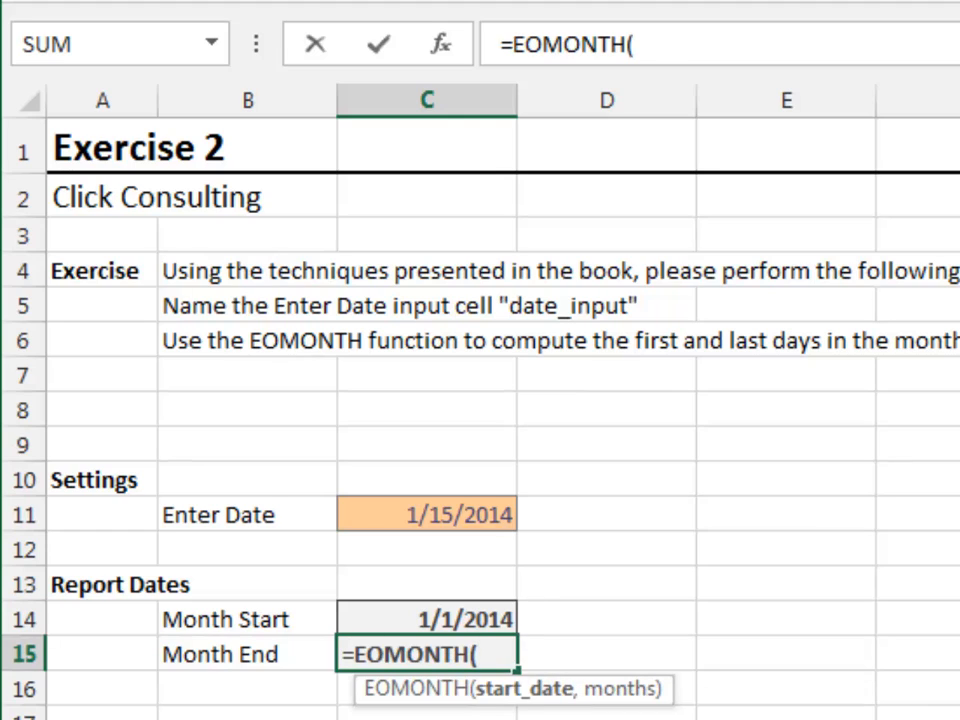
type("date_input")
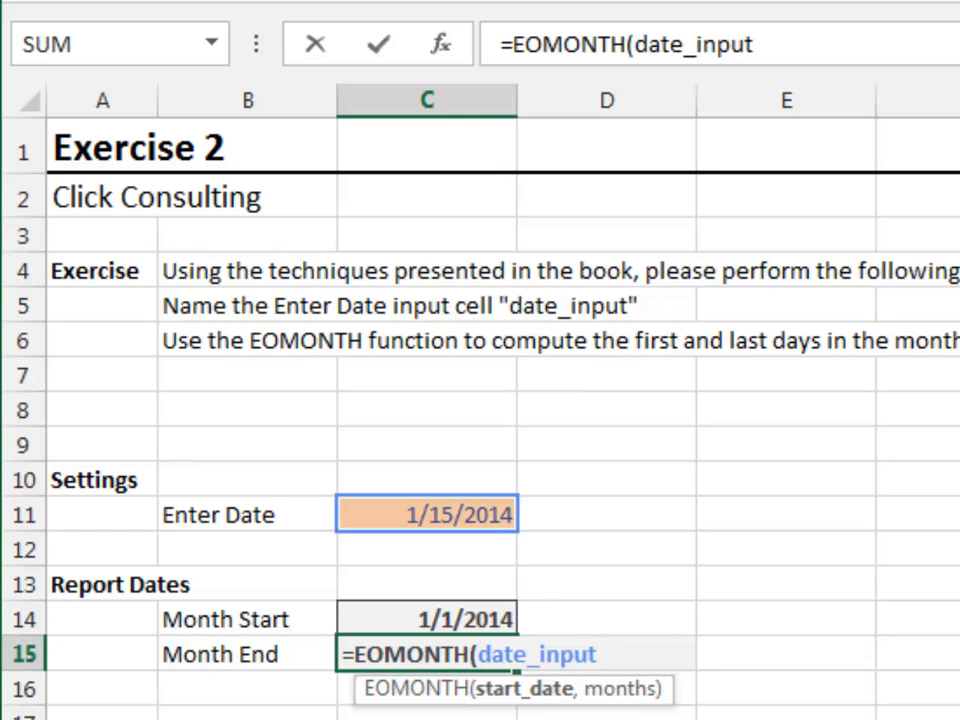
type(",0)")
key("Return")
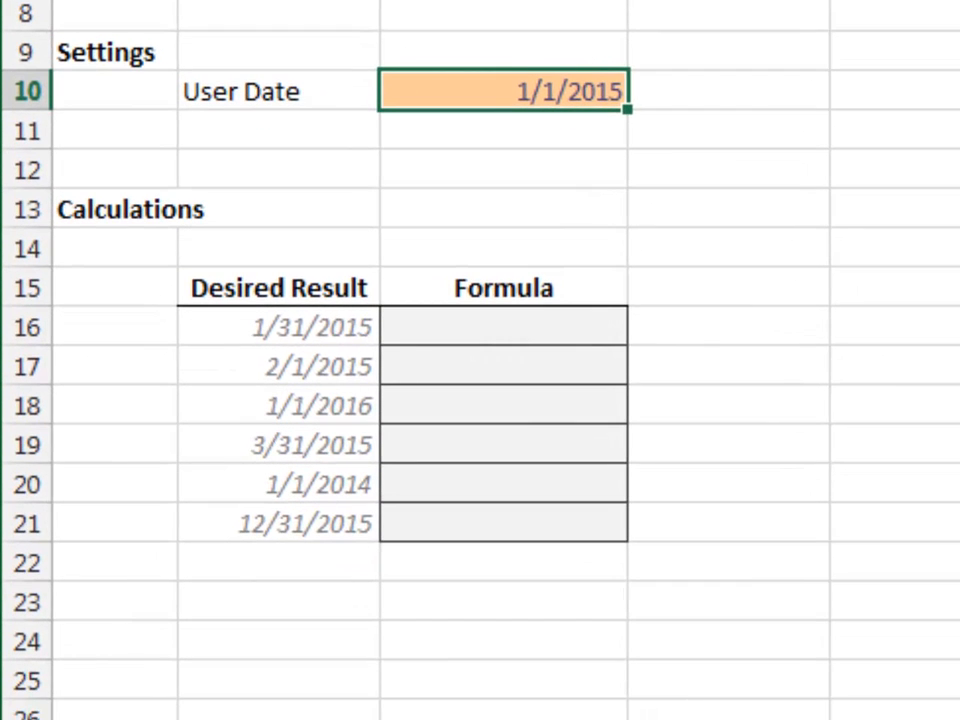
Enter =EOMONTH(date_user,0) in the row 16 Formula cell, beside the desired result 1/31/2015.
key("Down")
key("Down")
key("Down")
key("Down")
key("Down")
key("Down")
type("=")
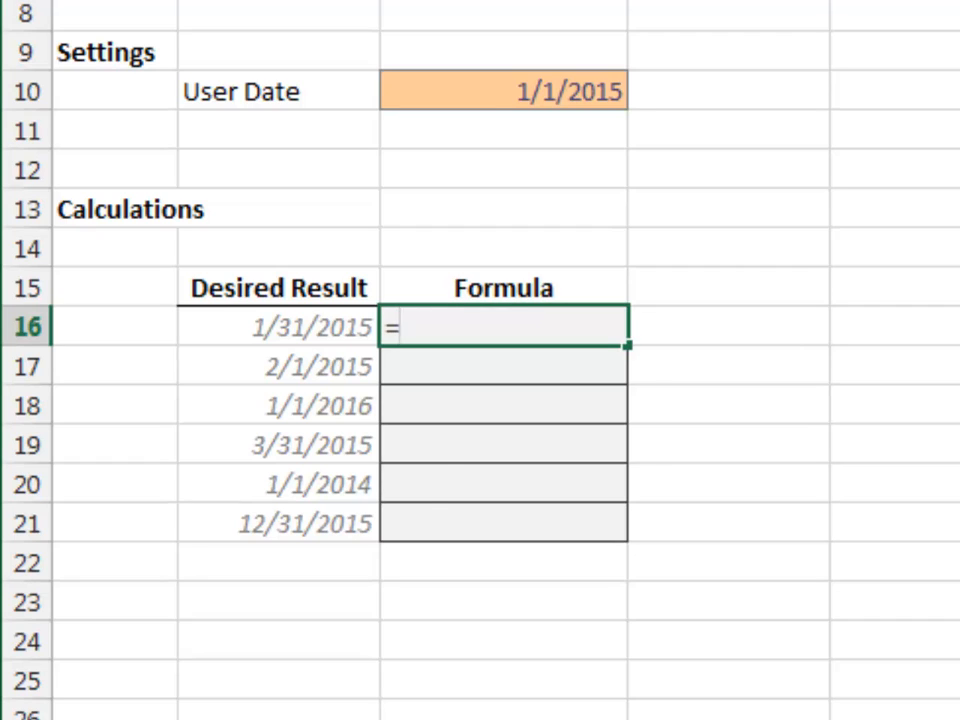
type("eo")
key("Tab")
type("date")
key("Down")
key("Down")
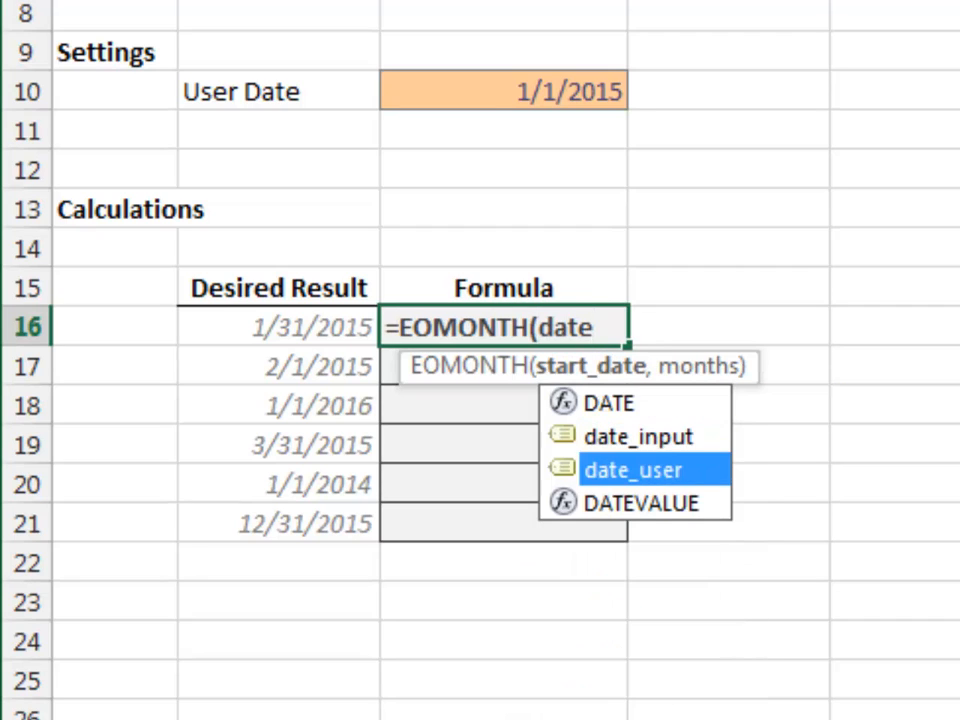
key("Tab")
type(",0)")
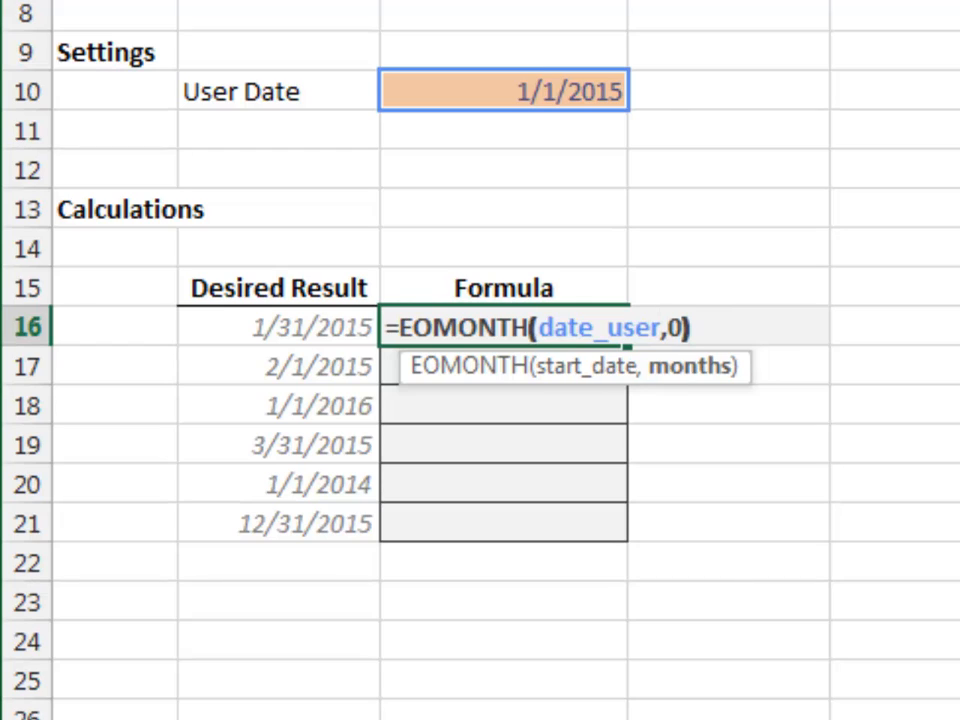
key("Return")
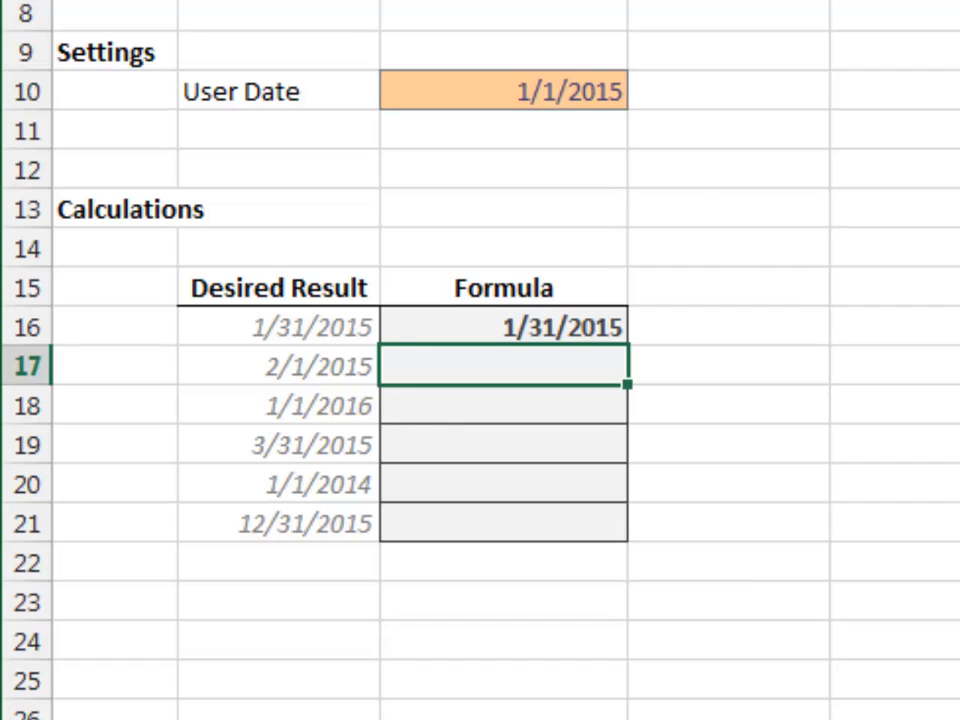
Enter =EOMONTH(date_user,0)+1 in the row 17 Formula cell, beside the desired result 2/1/2015.
type("=eom")
key("Tab")
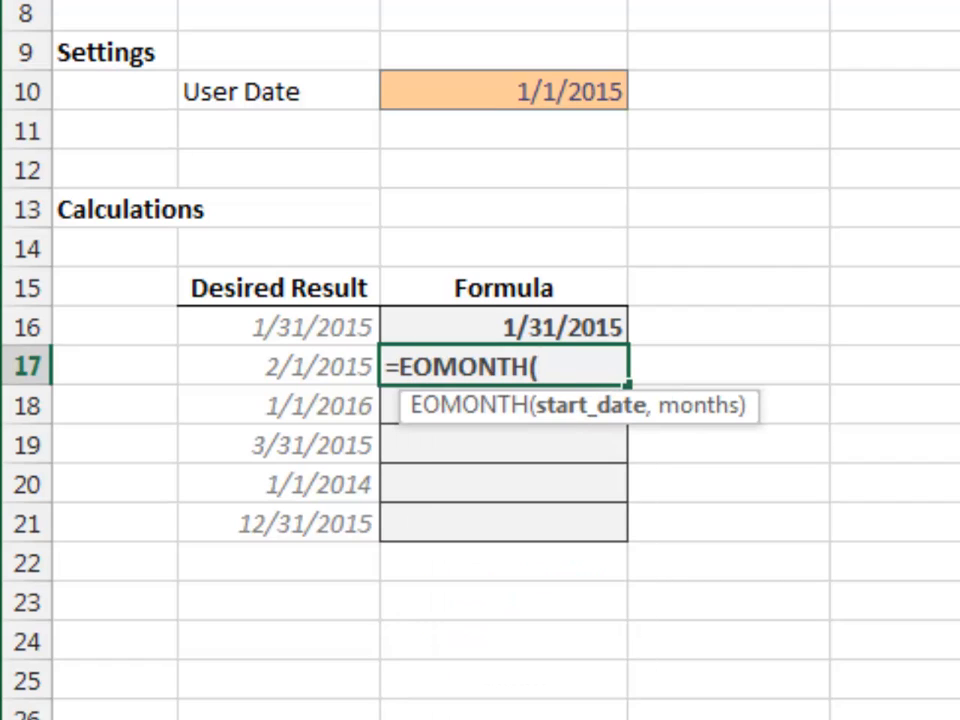
type("date")
key("Down")
key("Down")
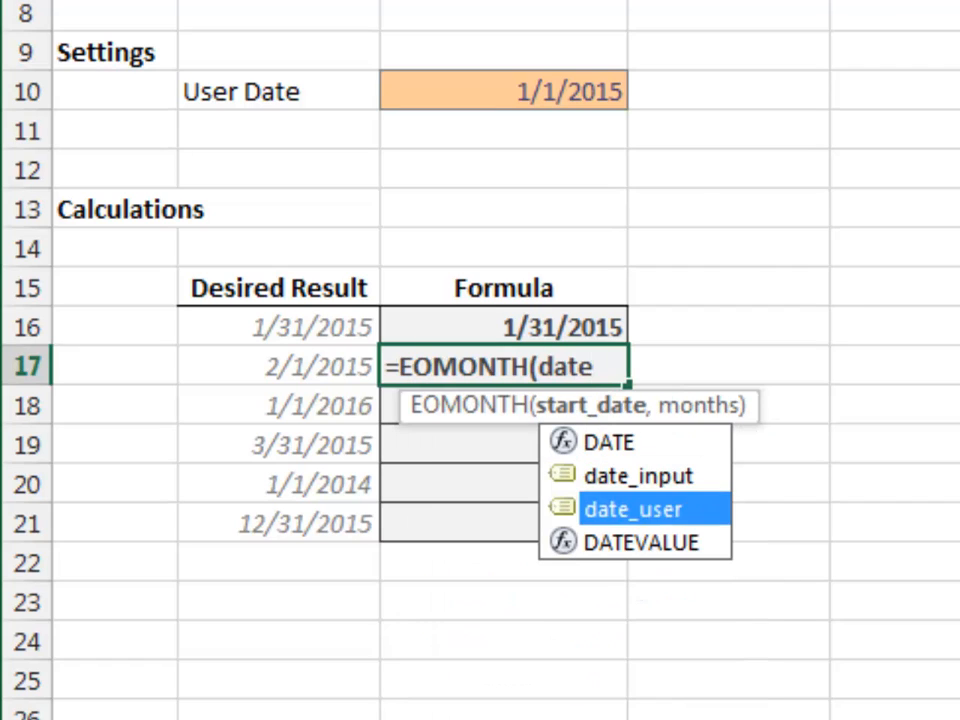
key("Tab")
type(",0)")
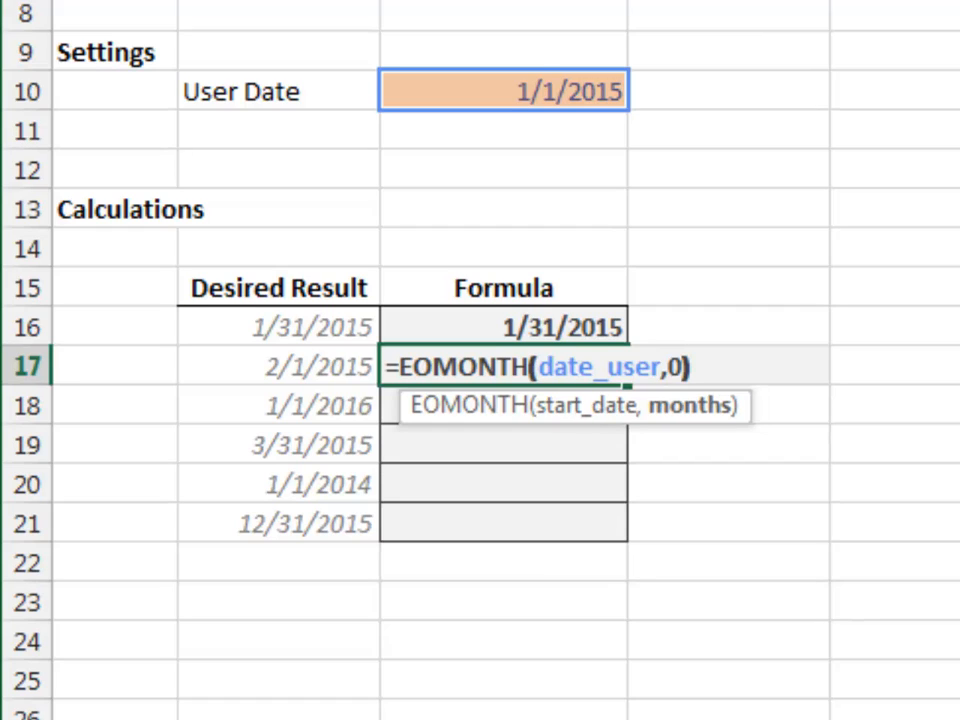
type("+1")
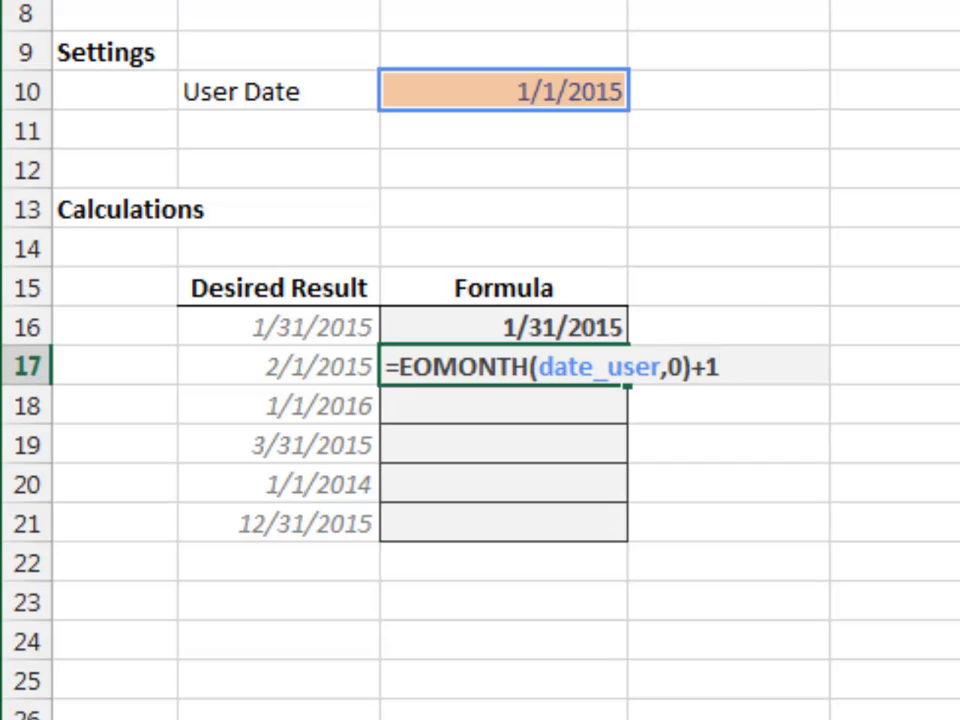
key("Return")
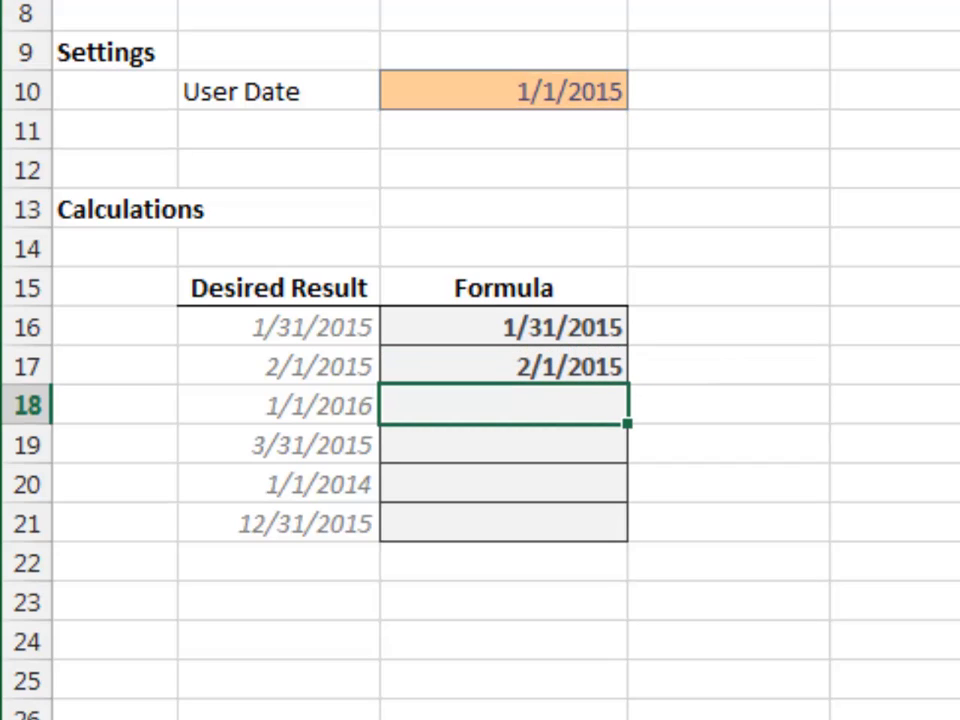
Enter =EOMONTH(date_user,11) in the row 18 Formula cell, beside the desired result 1/1/2016.
type("=eom")
key("Tab")
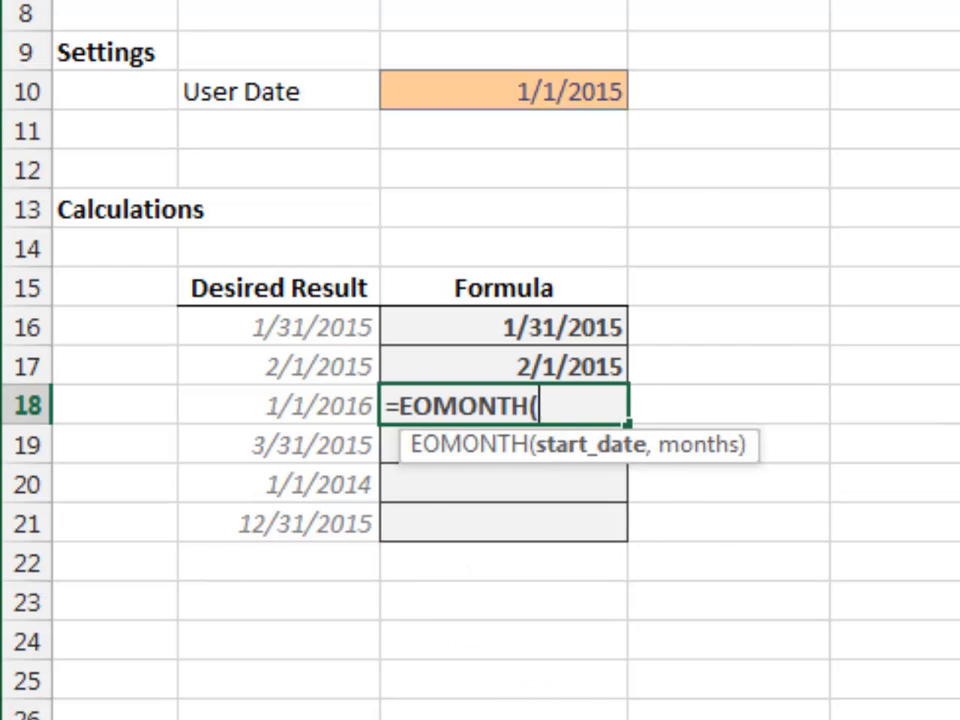
type("date")
key("Down")
key("Down")
key("Tab")
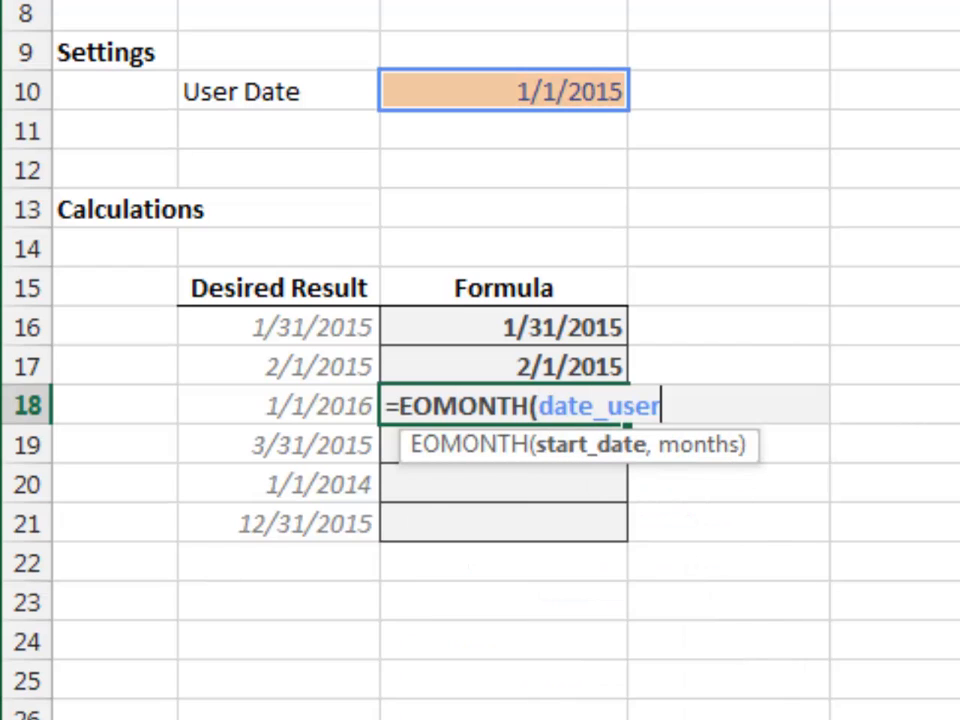
type(",11)")
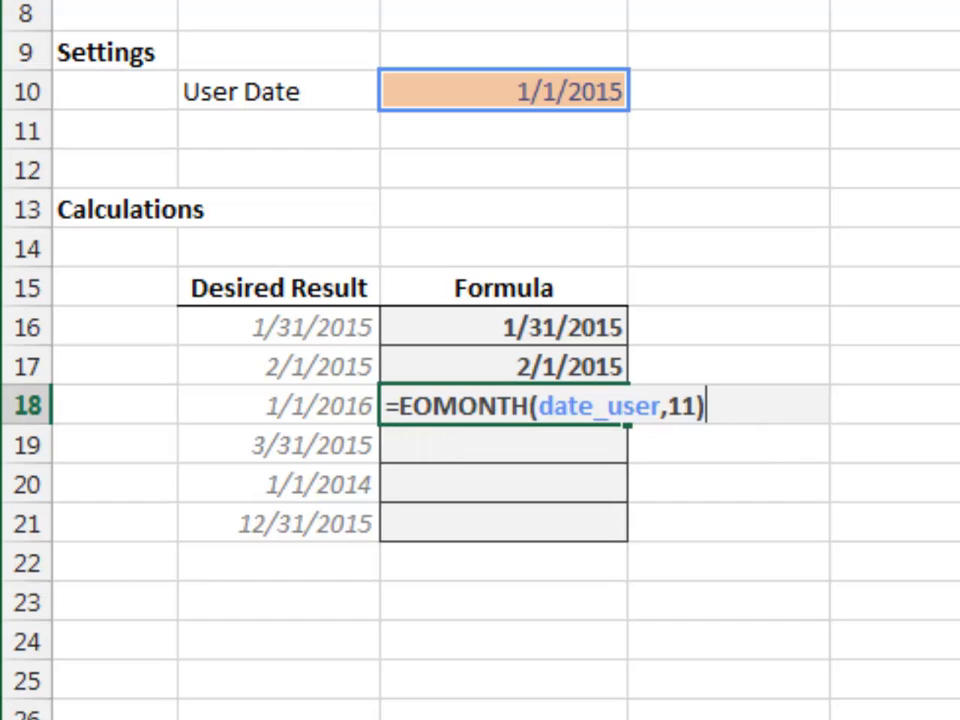
key("Return")
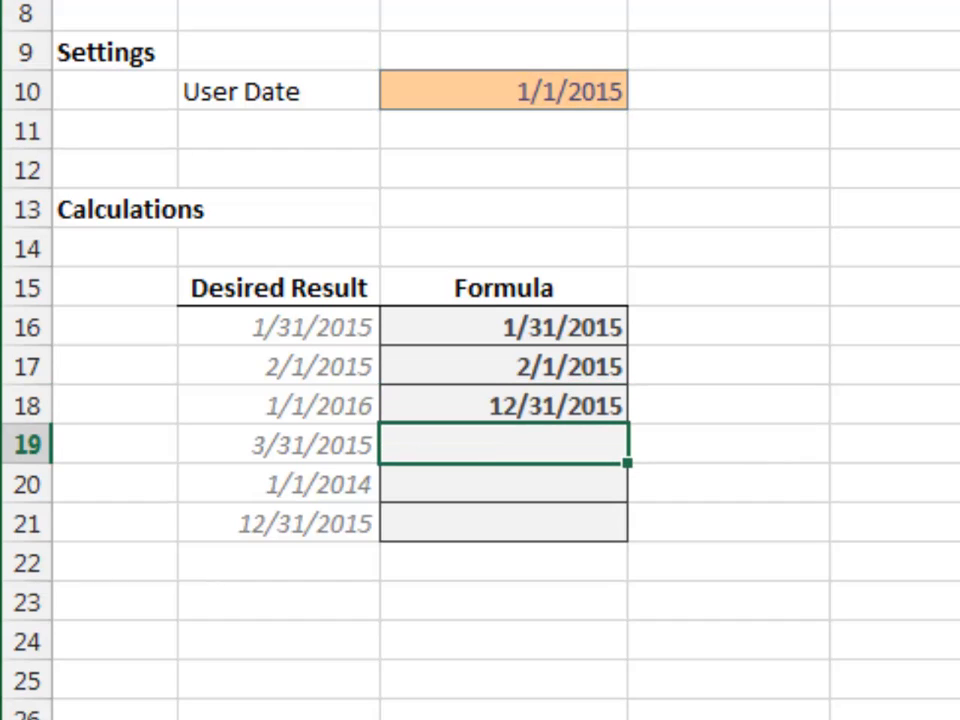
Append +1 to the row 18 formula so it reads =EOMONTH(date_user,11)+1.
key("Up")
key("F2")
type("+1")
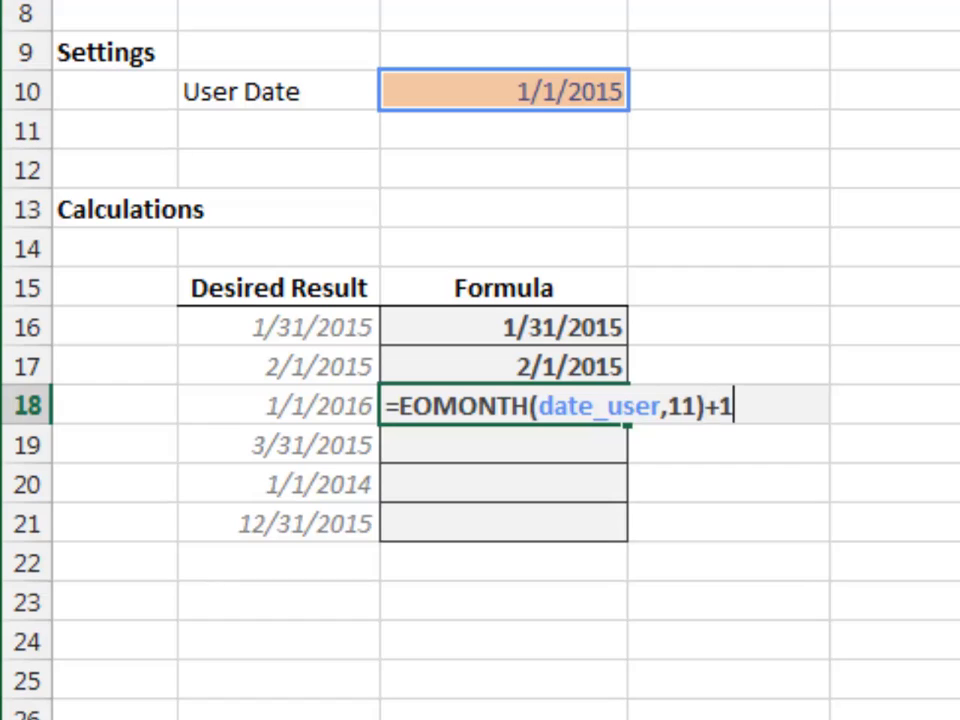
key("Return")
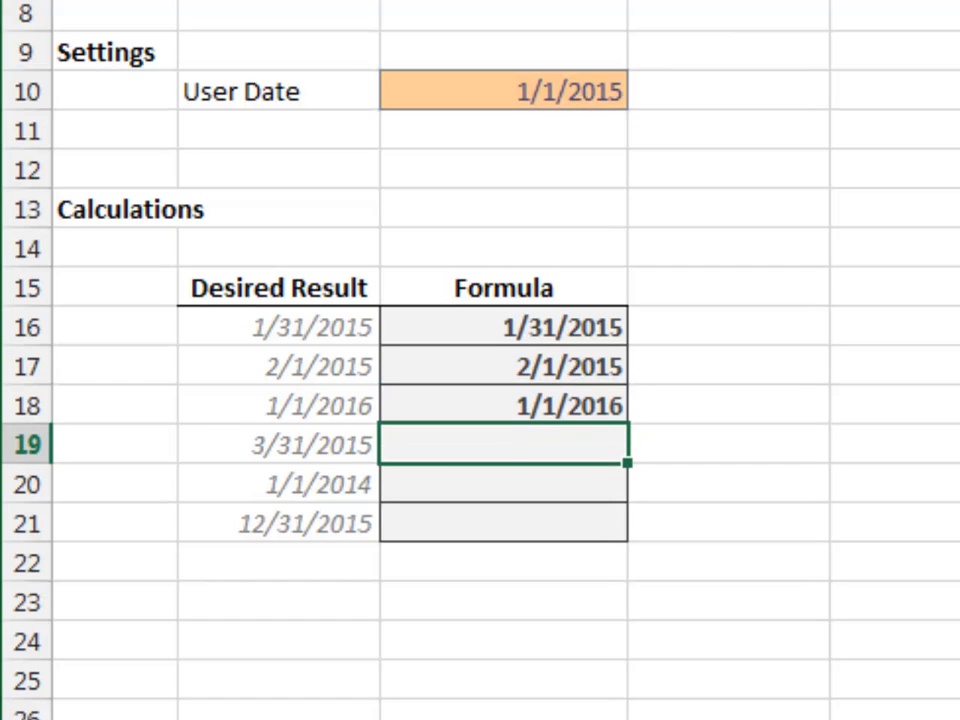
Enter =EOMONTH(date_user,2) in the row 19 Formula cell, beside the desired result 3/31/2015.
type("=eom")
key("Tab")
type("date")
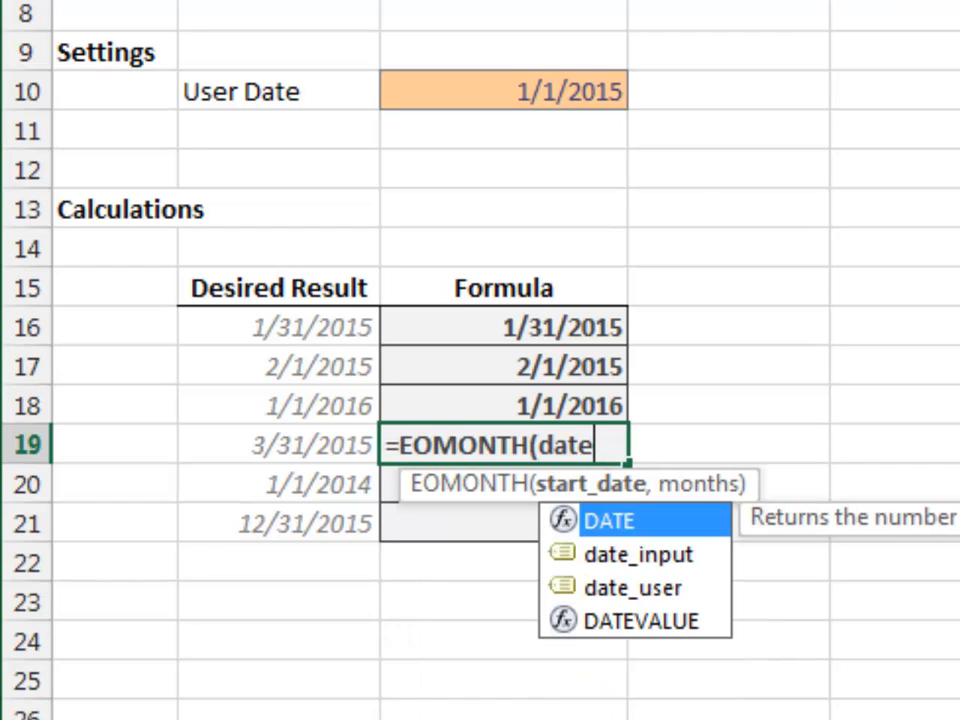
key("Down")
key("Down")
key("Tab")
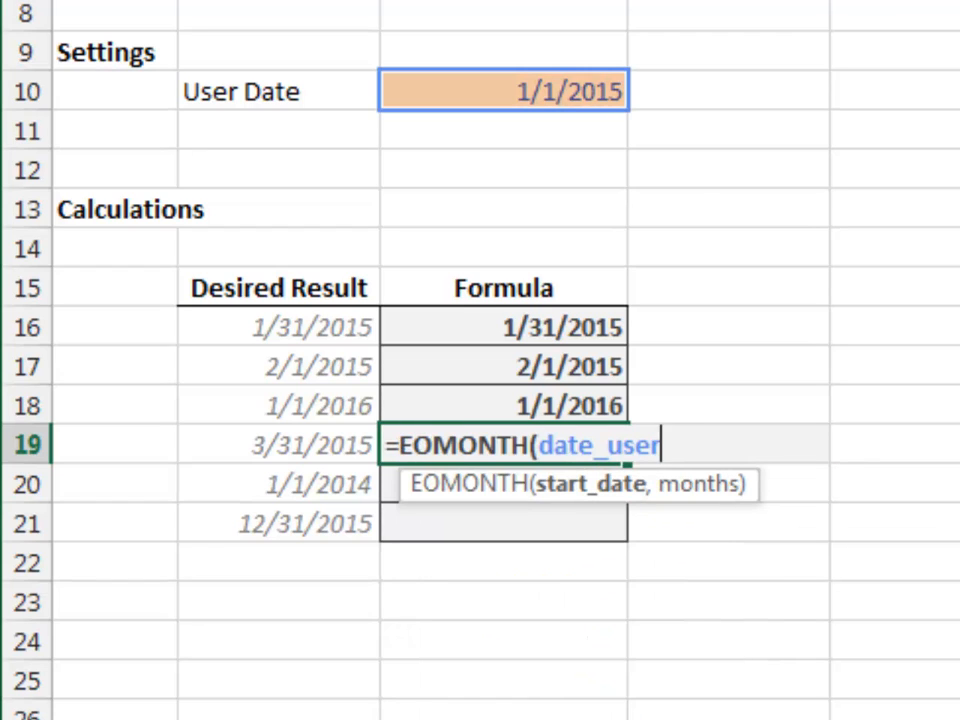
type(",2)")
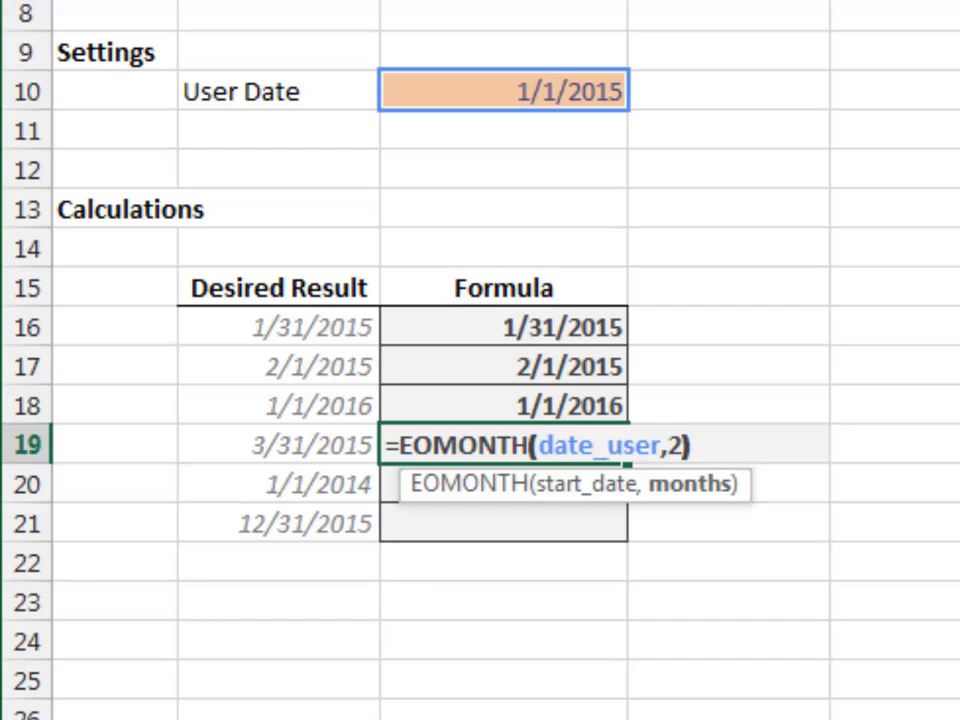
key("Return")
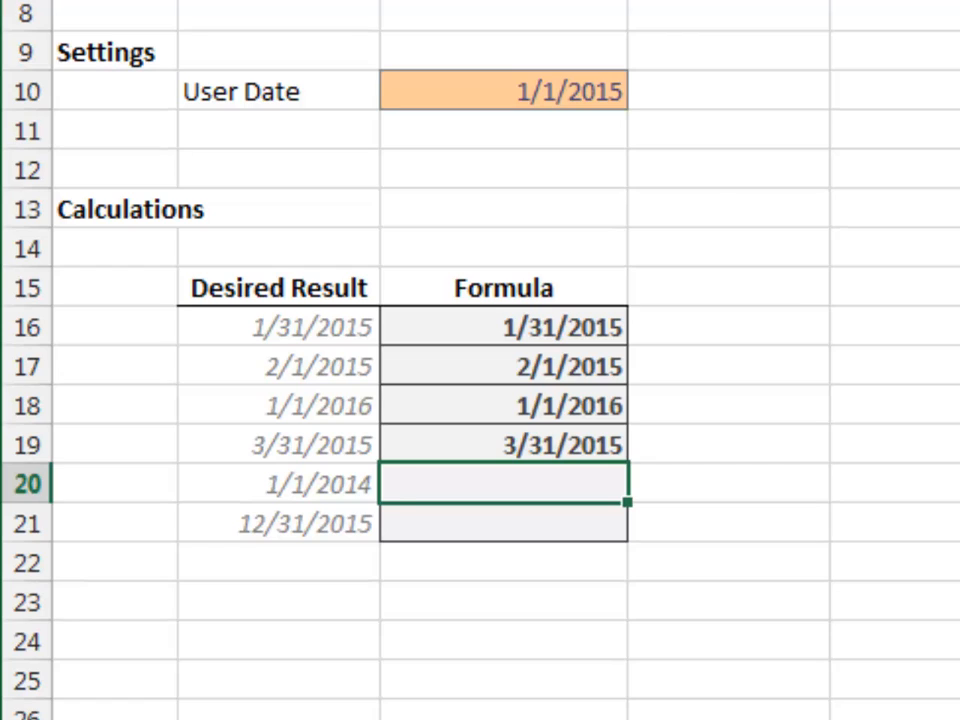
Enter =EOMONTH(date_user,-13)+1 in the row 20 Formula cell, beside the desired result 1/1/2014.
type("=eom")
key("Tab")
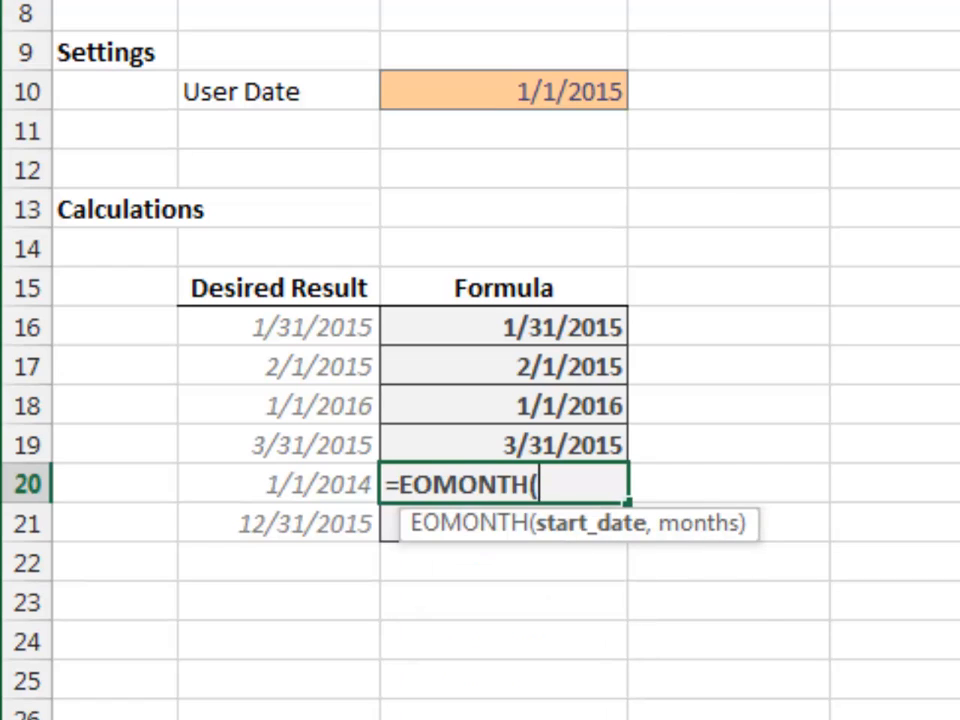
type("date")
key("Down")
key("Down")
key("Tab")
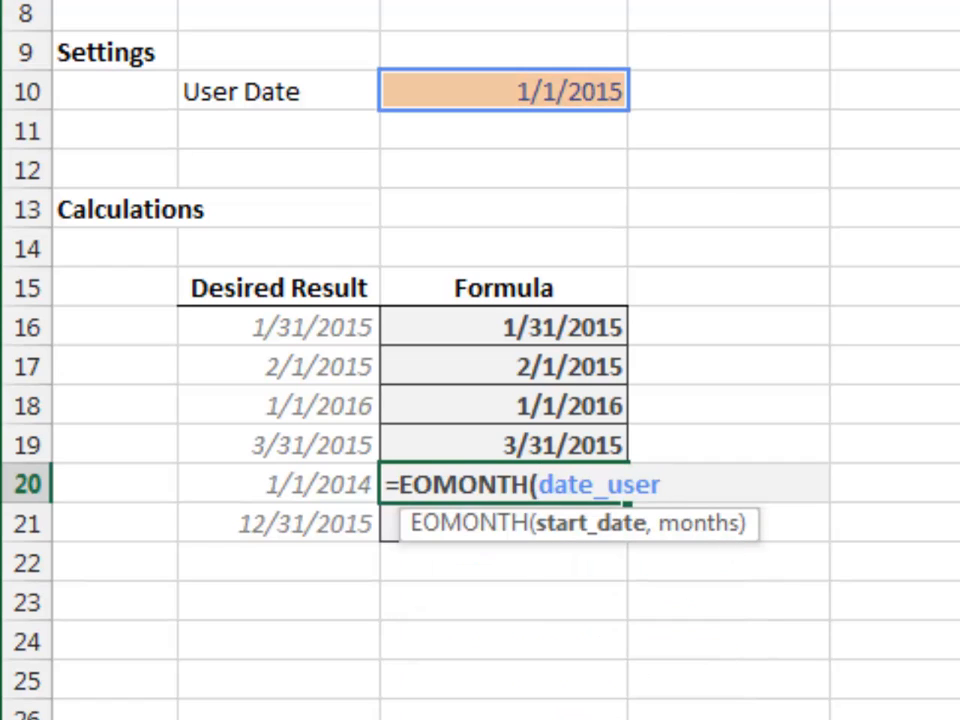
type(",-13")
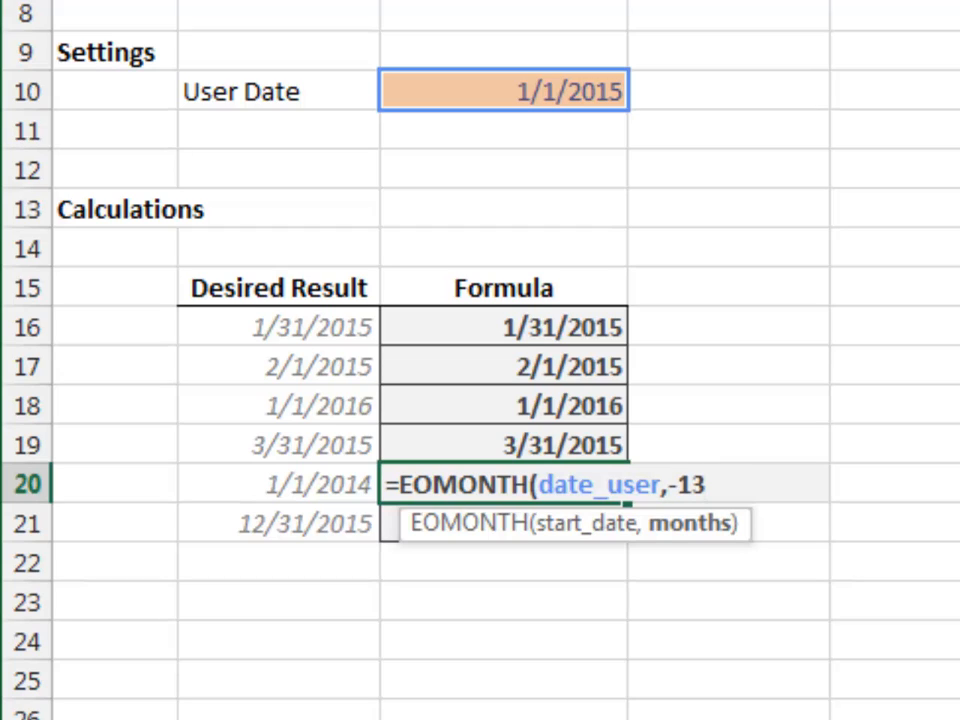
type(")+1")
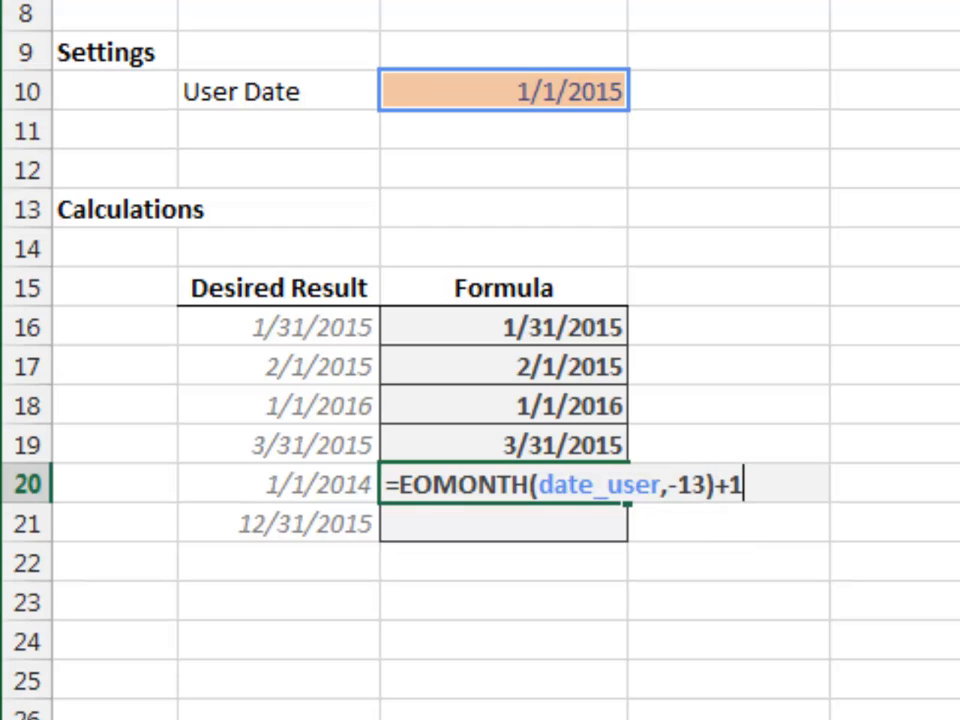
key("Return")
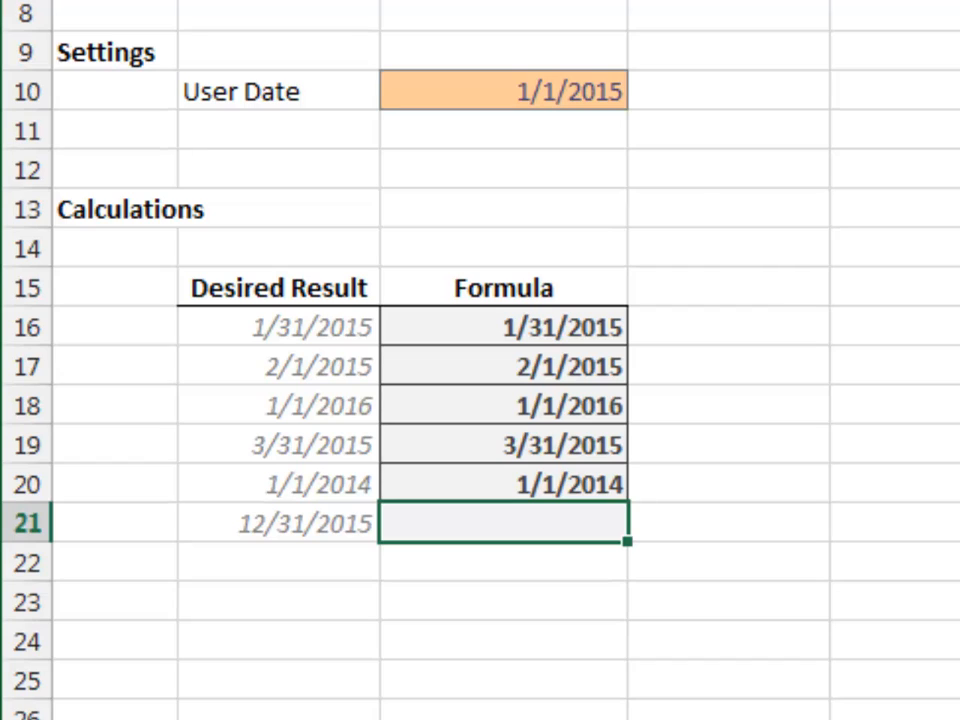
Enter =EOMONTH(date_user,11) in the row 21 Formula cell, beside the desired result 12/31/2015.
type("=eo")
key("Tab")
type("date")
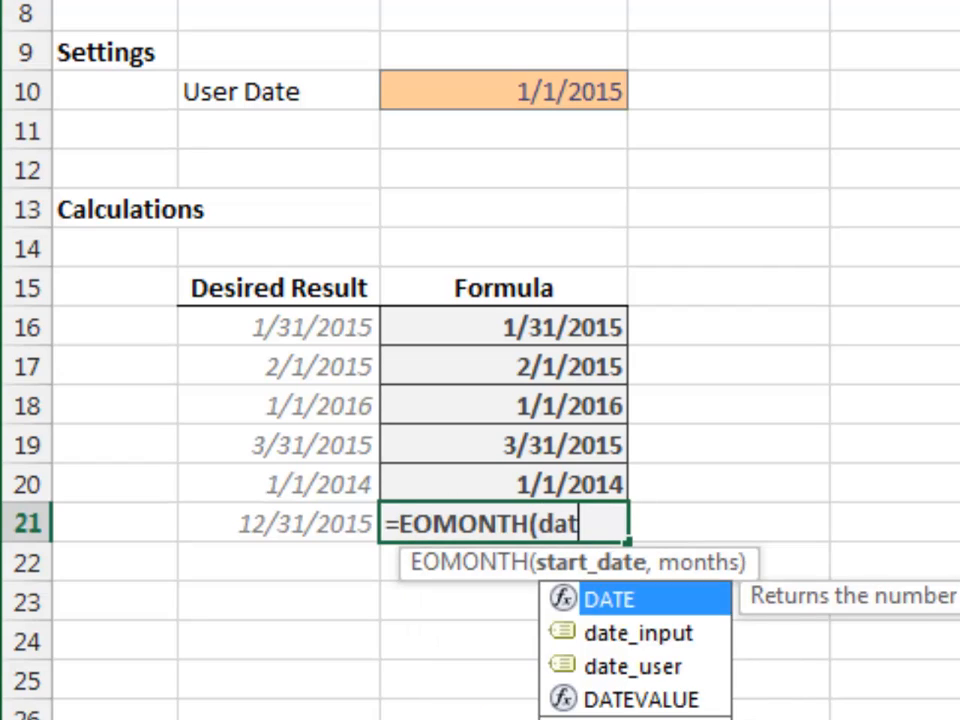
key("Down")
key("Down")
key("Tab")
type(",11")
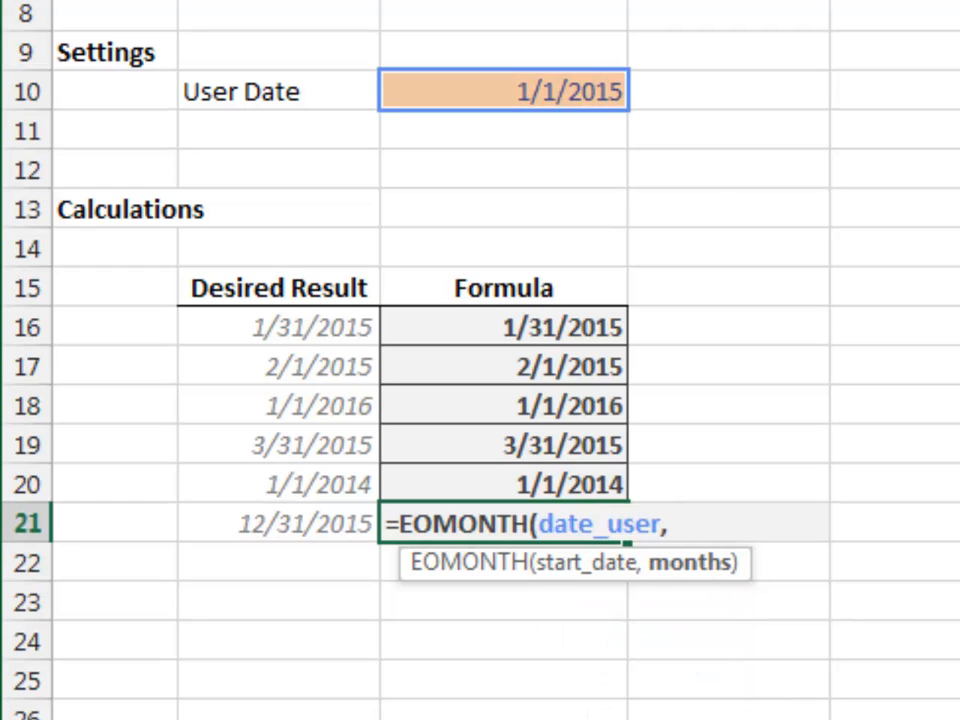
type(")")
key("Return")
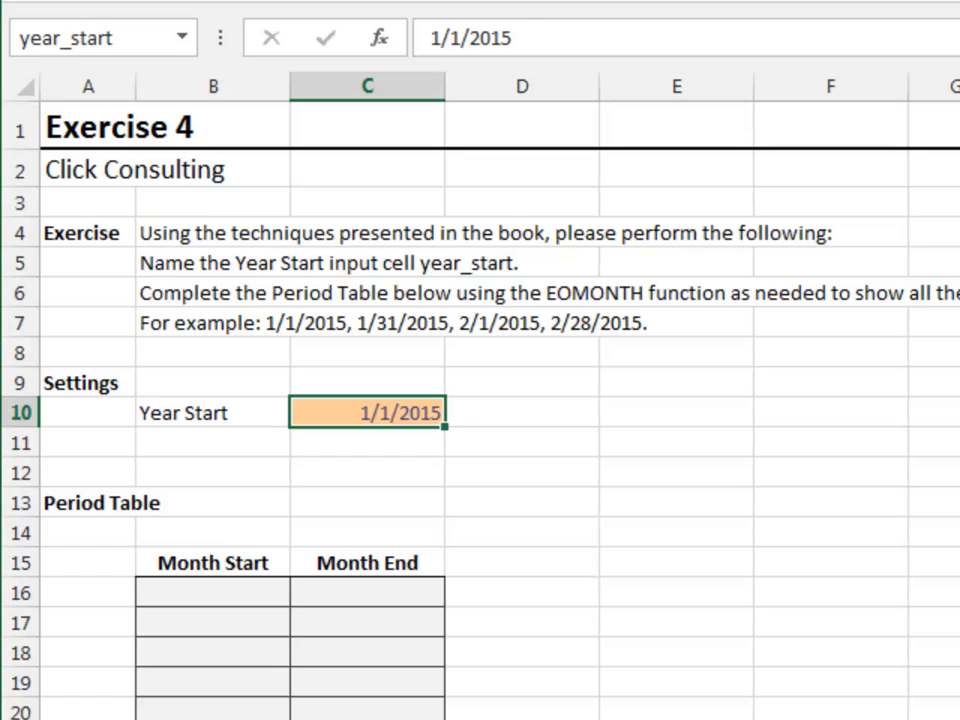
Enter =year_start in B16, the first Month Start cell of the Exercise 4 Period Table.
key("ctrl+Down")
key("Left")
key("Down")
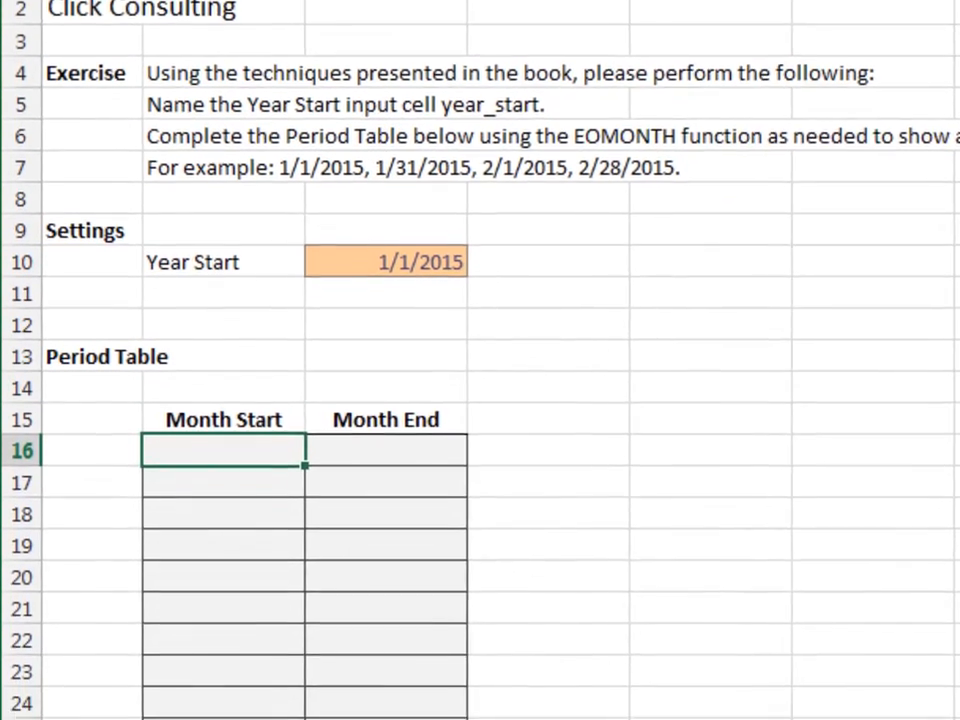
type("=year")
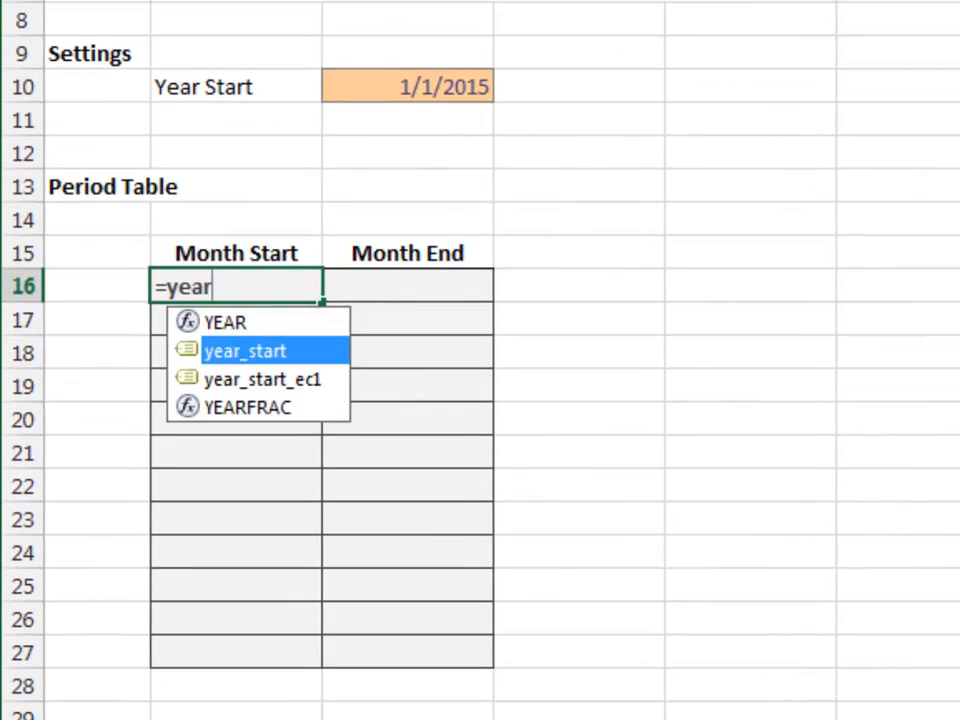
key("Tab")
key("Return")
Enter =EOMONTH(B16,0) in C16, the first Month End cell of the Period Table.
key("Up")
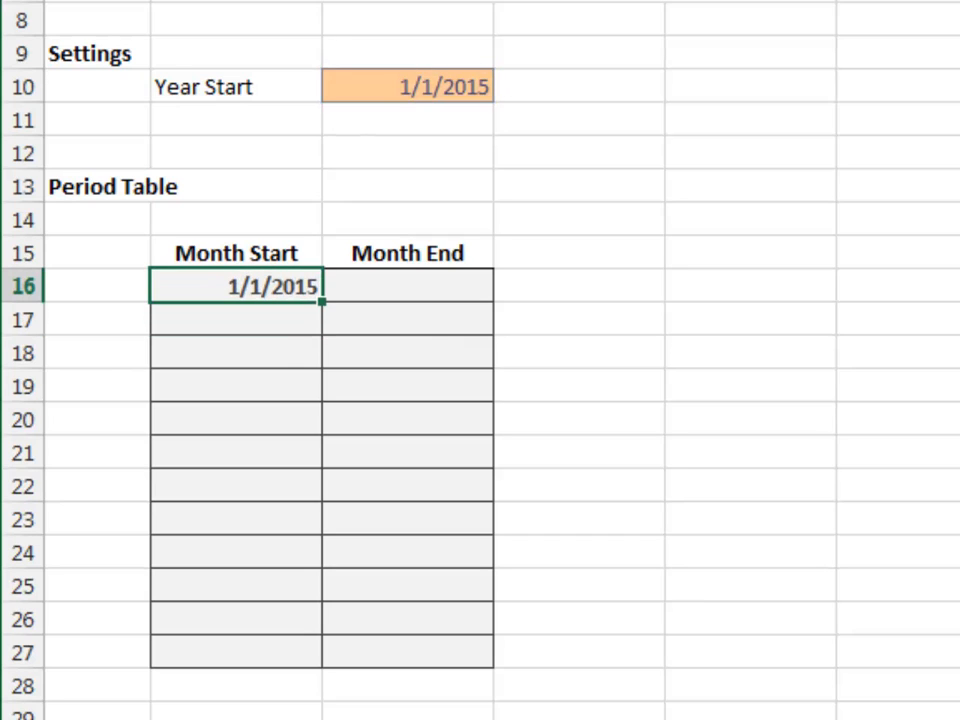
key("Right")
type("=")
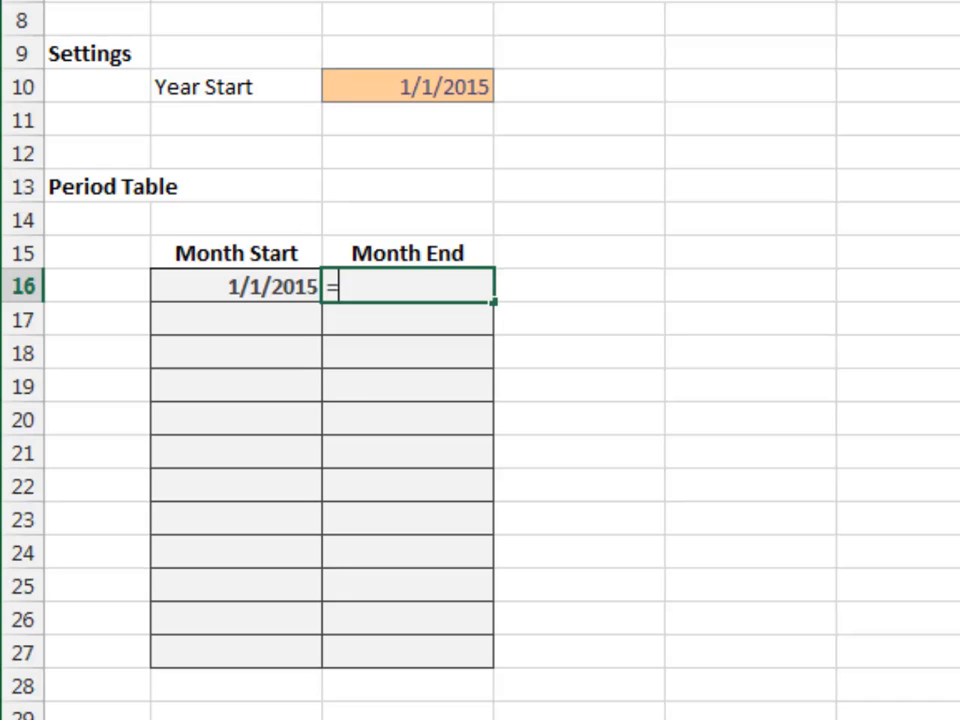
type("eo")
key("Tab")
key("Left")
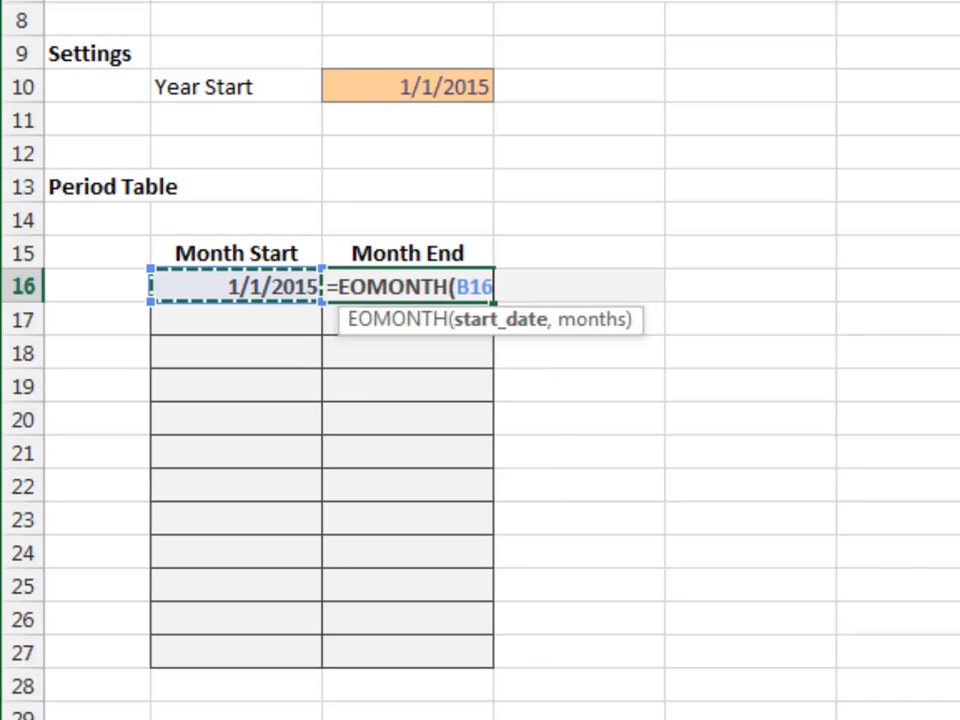
type(",0)")
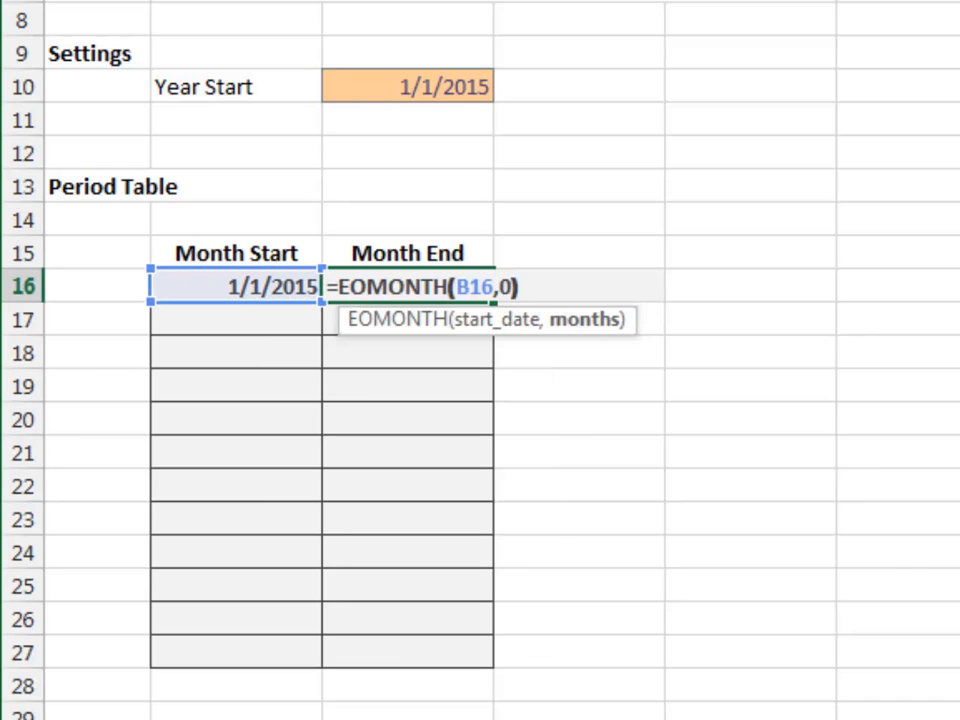
key("Return")
Enter =C16+1 in B17, the second Month Start cell of the Period Table.
key("Left")
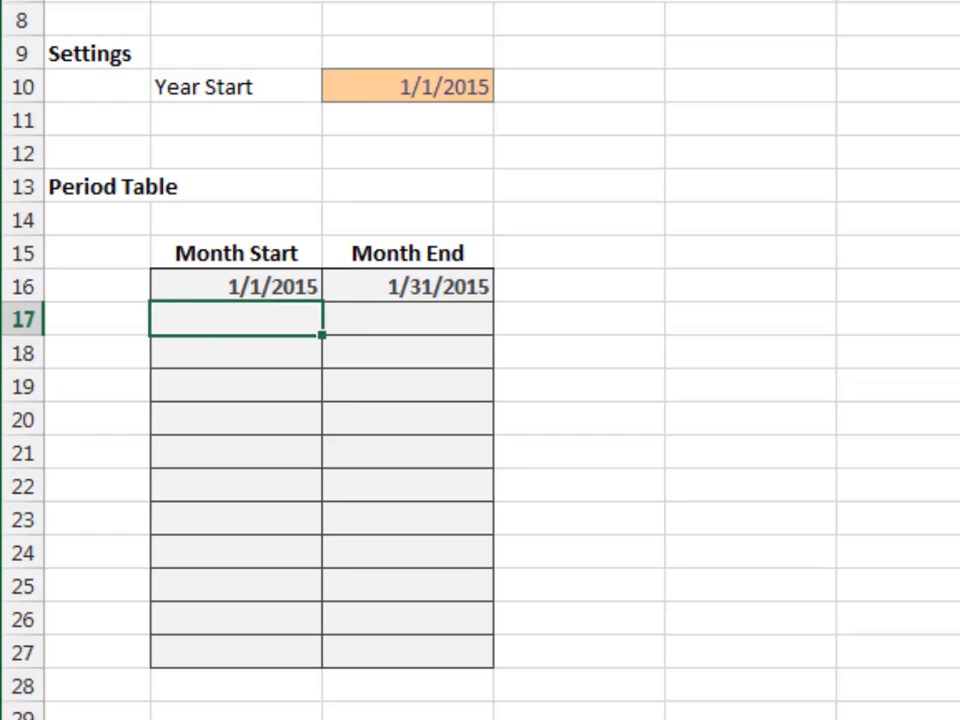
type("=")
key("Up")
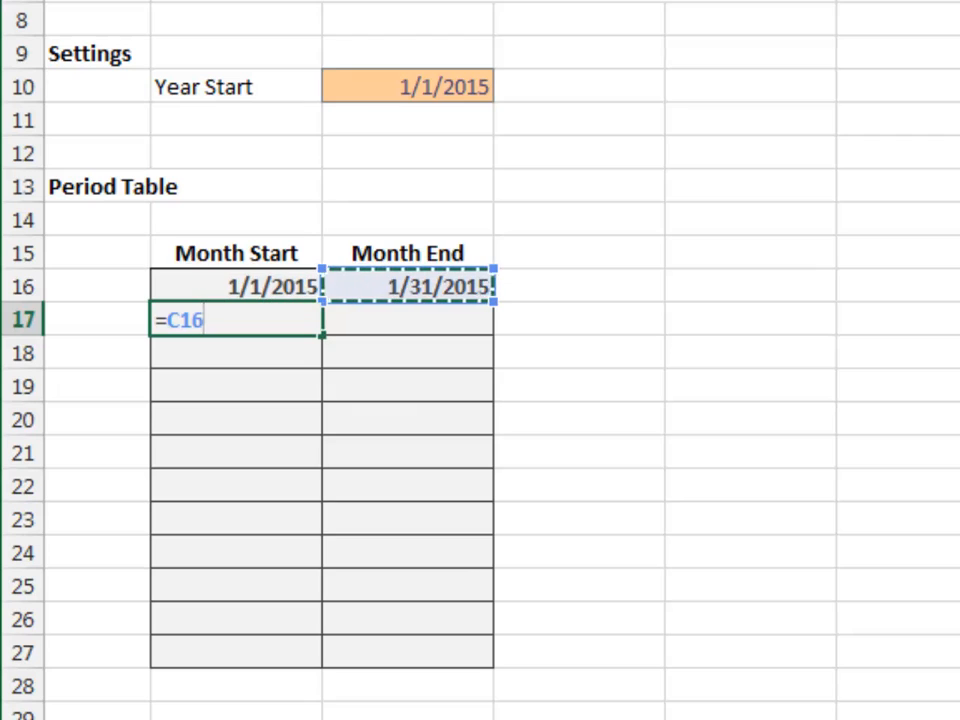
type("+1")
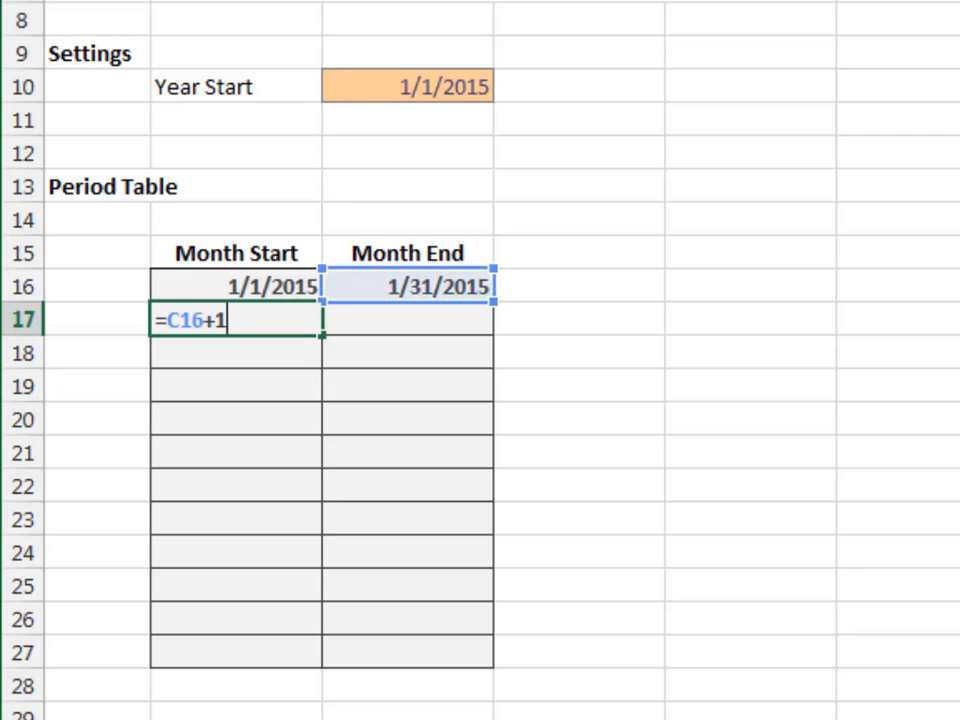
key("Return")
Enter =EOMONTH(B17,0) in C17, the second Month End cell of the Period Table.
key("Up")
key("Right")
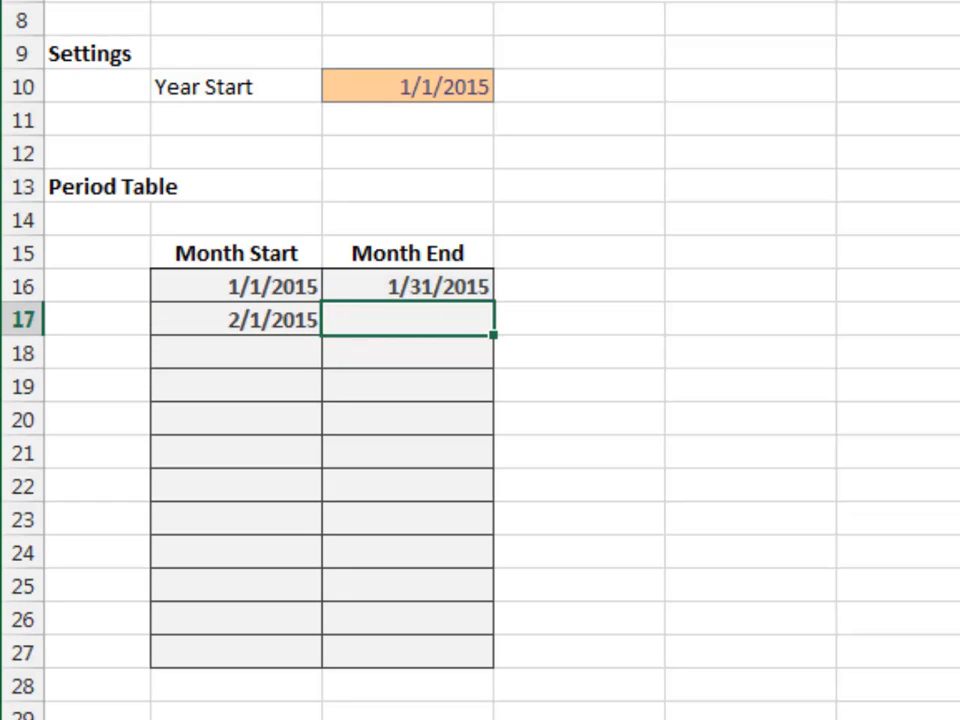
type("=eo")
key("Tab")
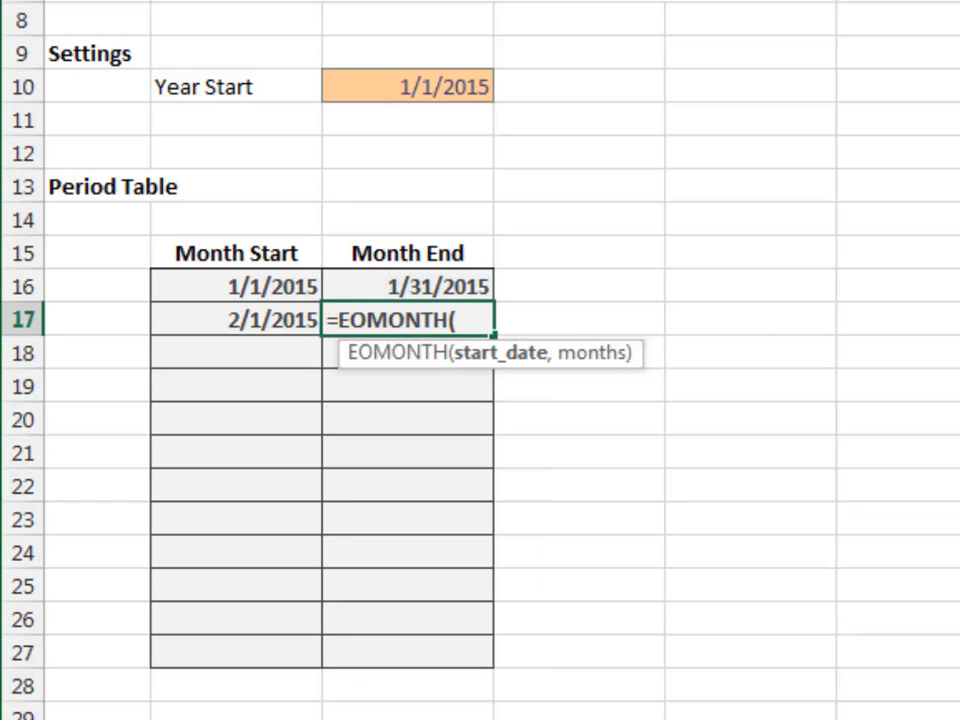
key("Left")
type(",0)")
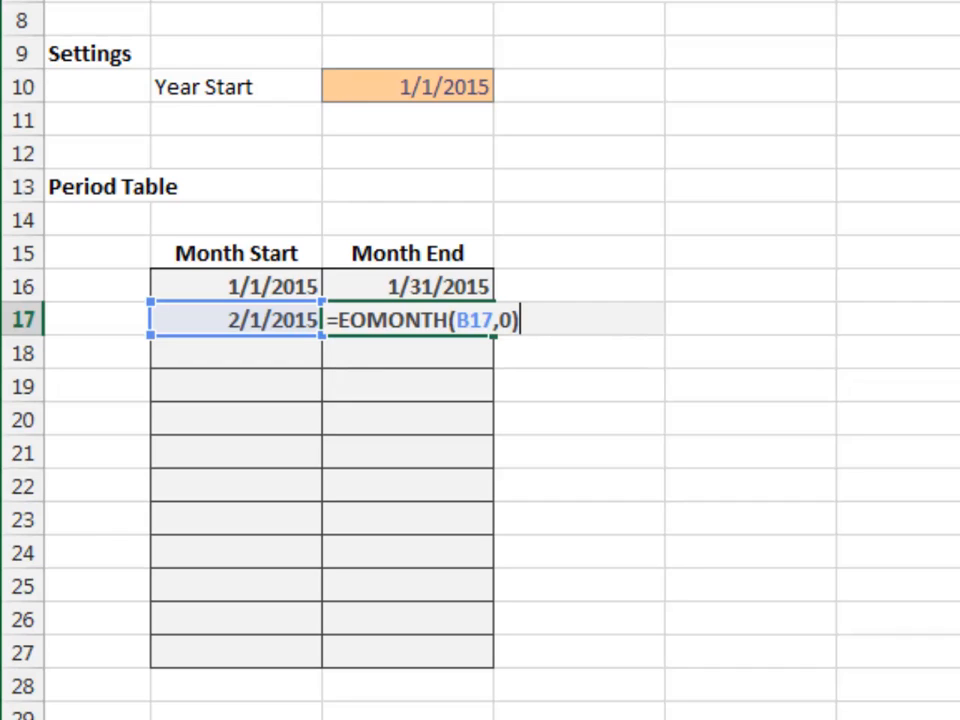
key("Return")
Fill the row 17 Month Start and Month End formulas down through row 27 of the Period Table.
key("Left")
key("Up")
key("shift+Right")
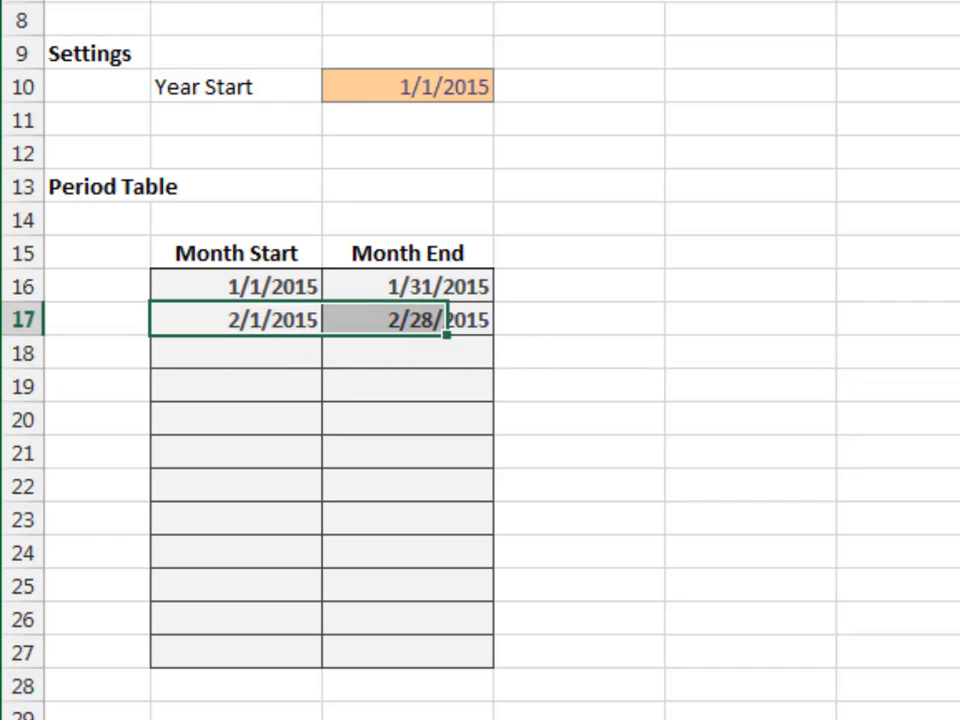
key("shift+Down")
key("shift+Down")
key("shift+Down")
key("shift+Down")
key("shift+Down")
key("shift+Down")
key("shift+Down")
key("shift+Down")
key("shift+Down")
key("shift+Down")
key("shift+Down")
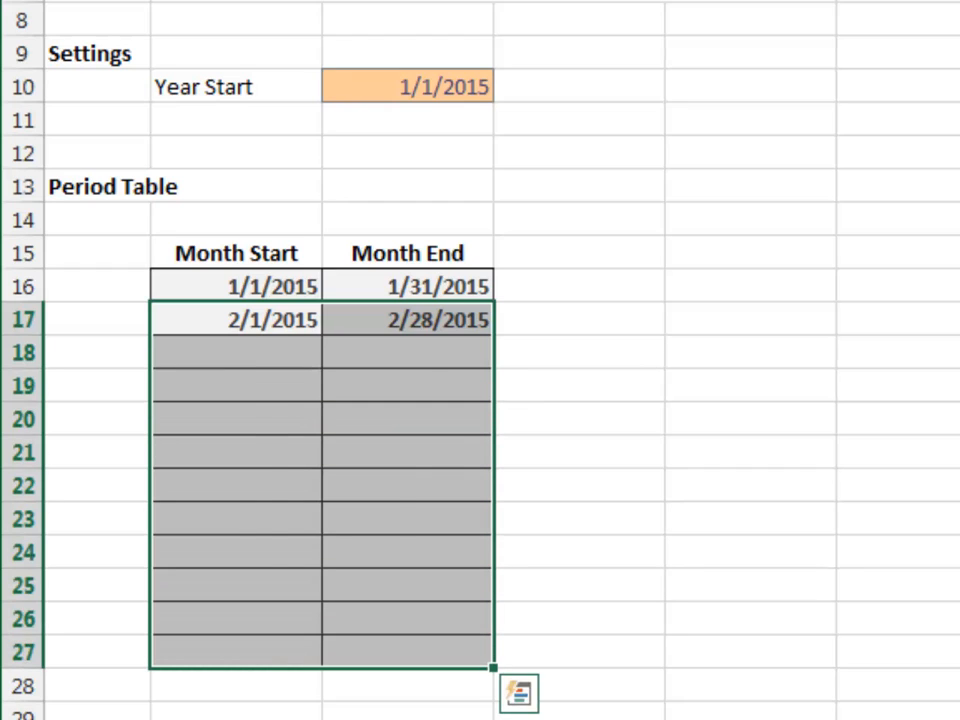
key("ctrl+d")
key("Right")
key("Right")
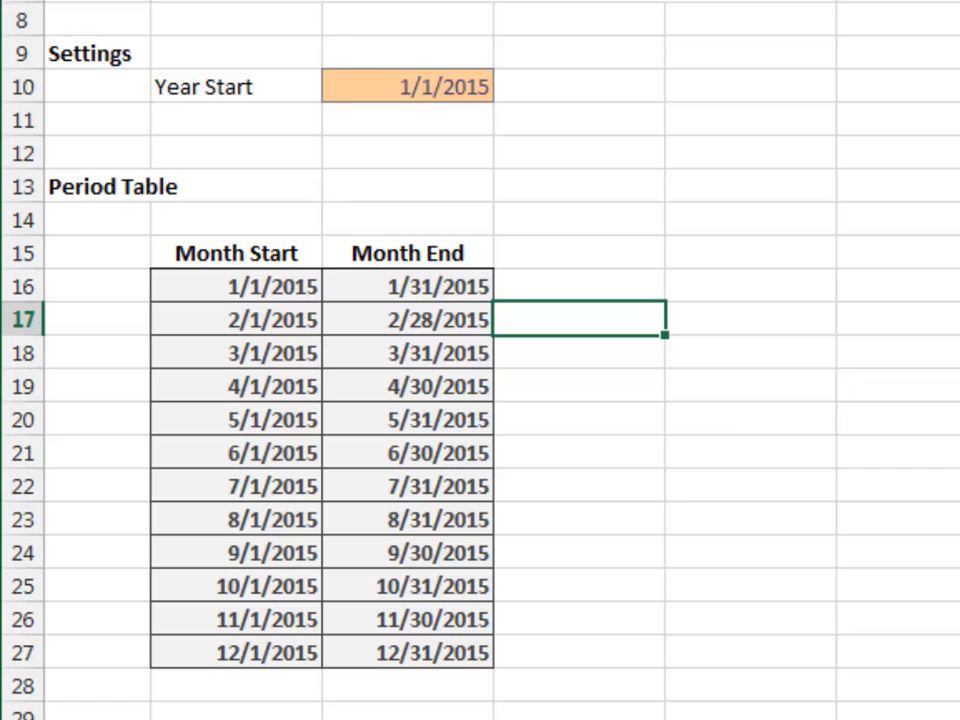
Set the Year Start input cell C10 to 1/1/2016.
key("Left")
key("Up")
key("Up")
key("Up")
key("Up")
key("Up")
key("Up")
key("Up")
type("1/1/20")
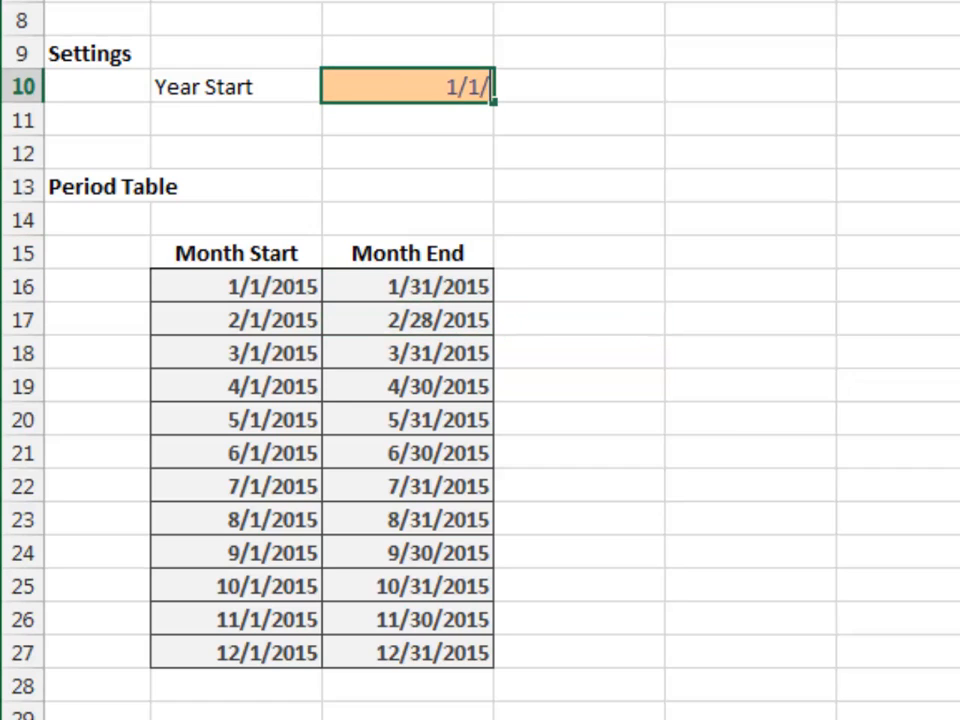
type("16")
key("Return")
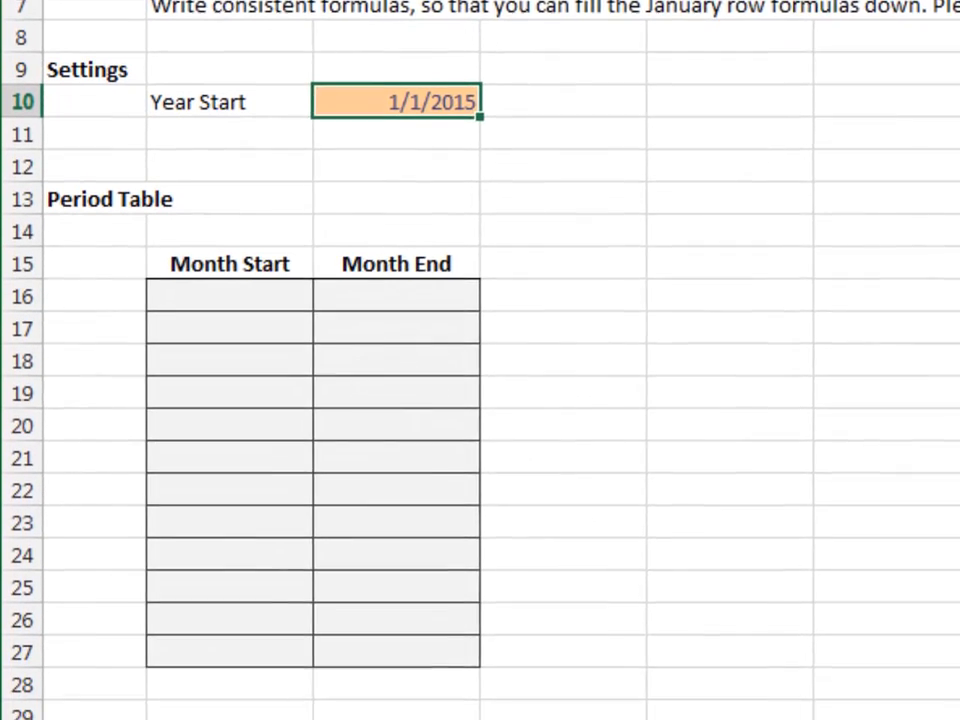
Enter =IF((ROW()-ROW($B$15))=1,year_start_ec1,C15+1) in B16, the first Month Start cell of the Period Table.
key("ctrl+Down")
key("Left")
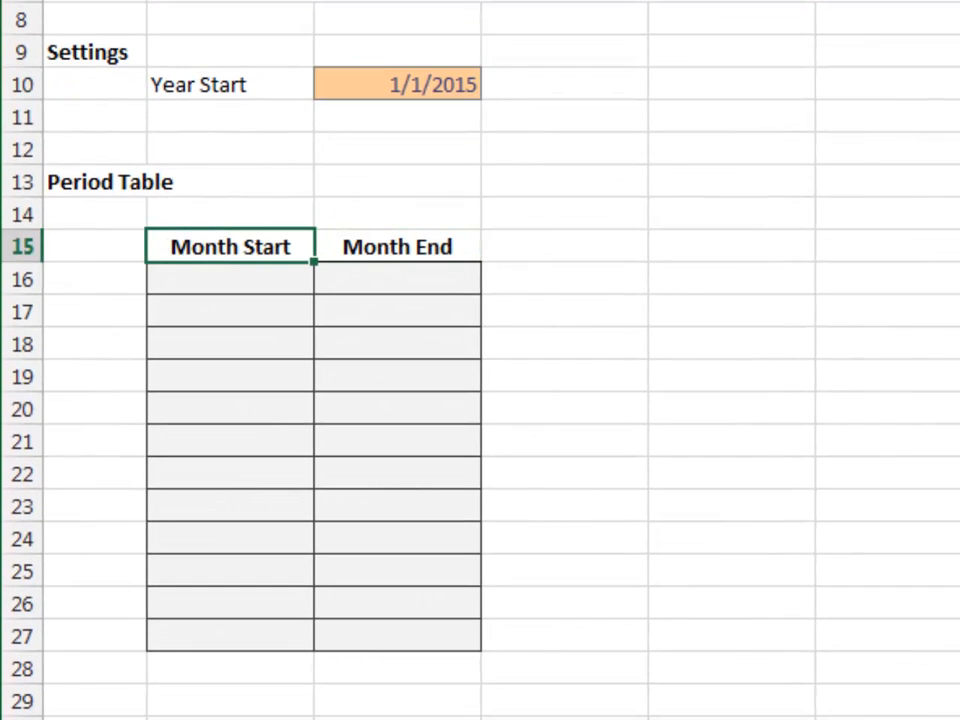
key("Down")
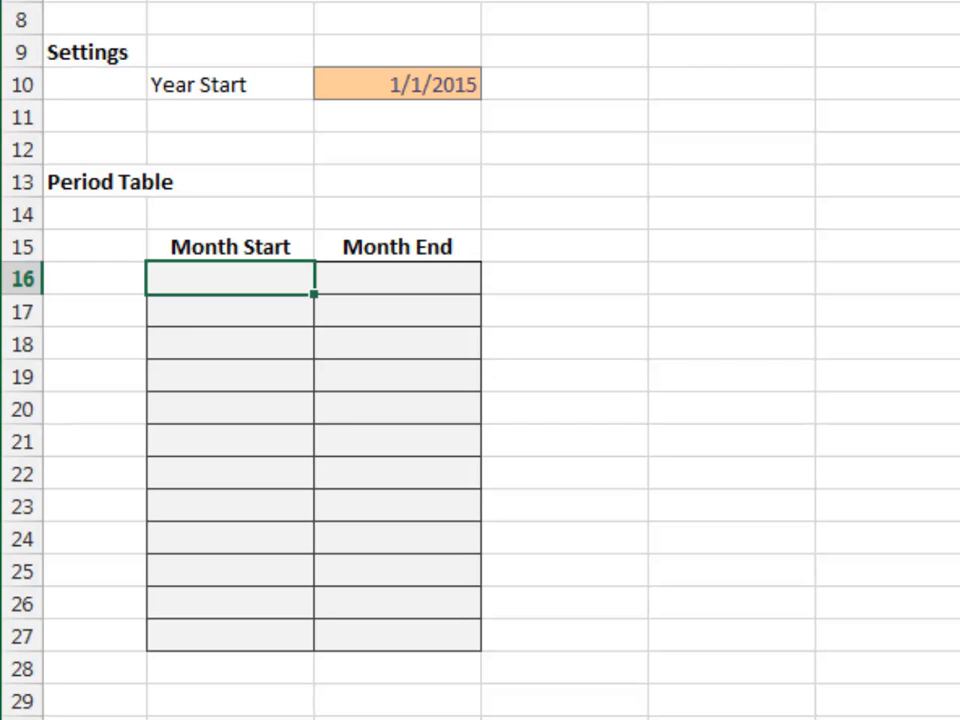
type("=if((")
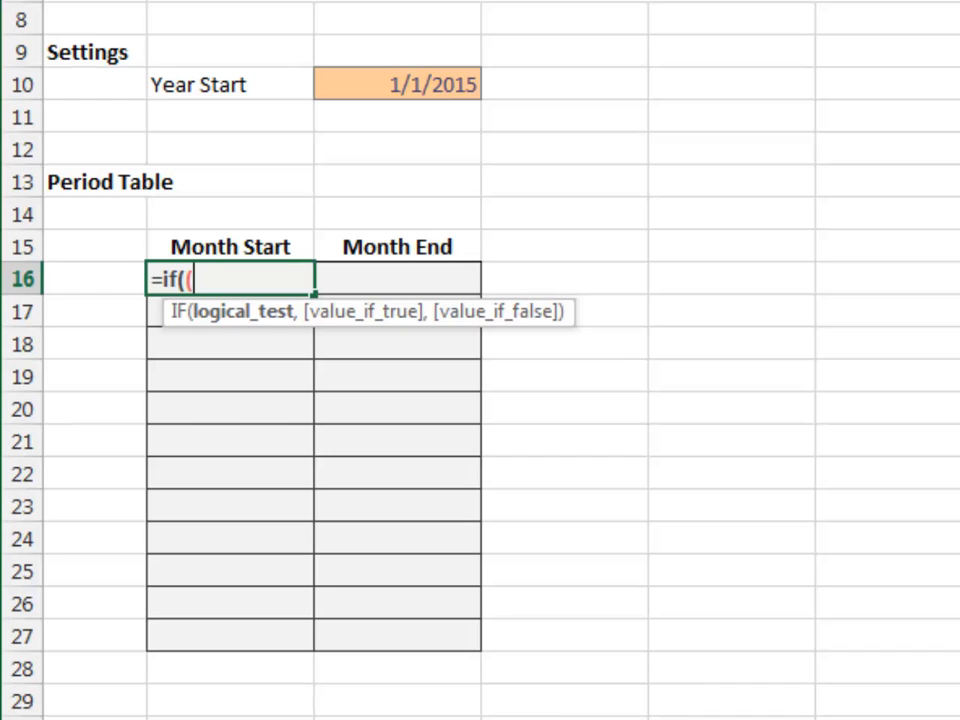
type("row")
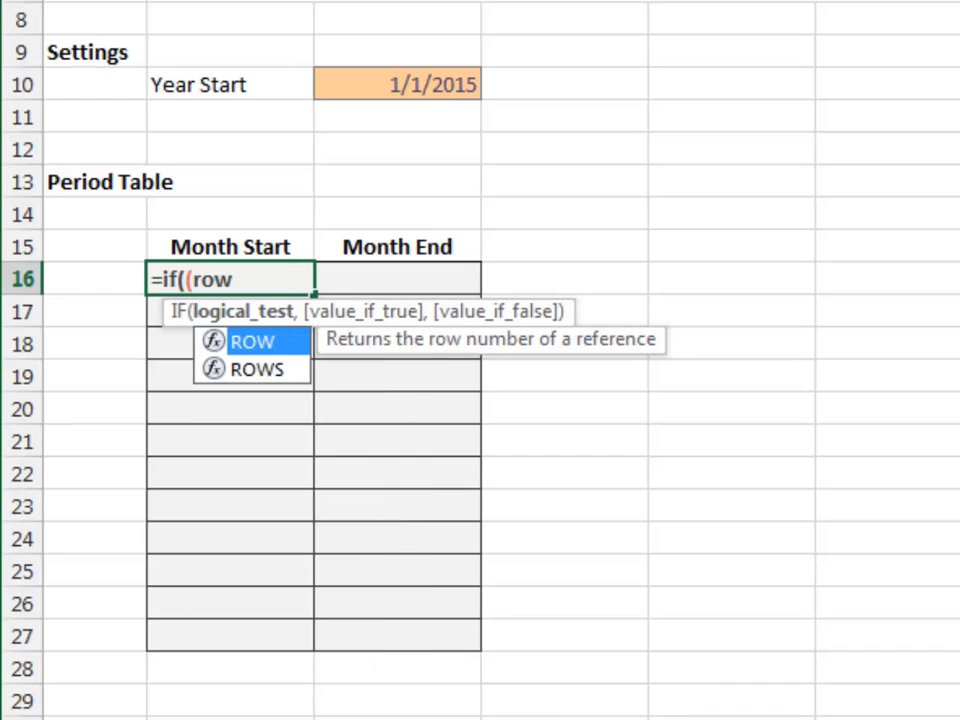
type("()-")
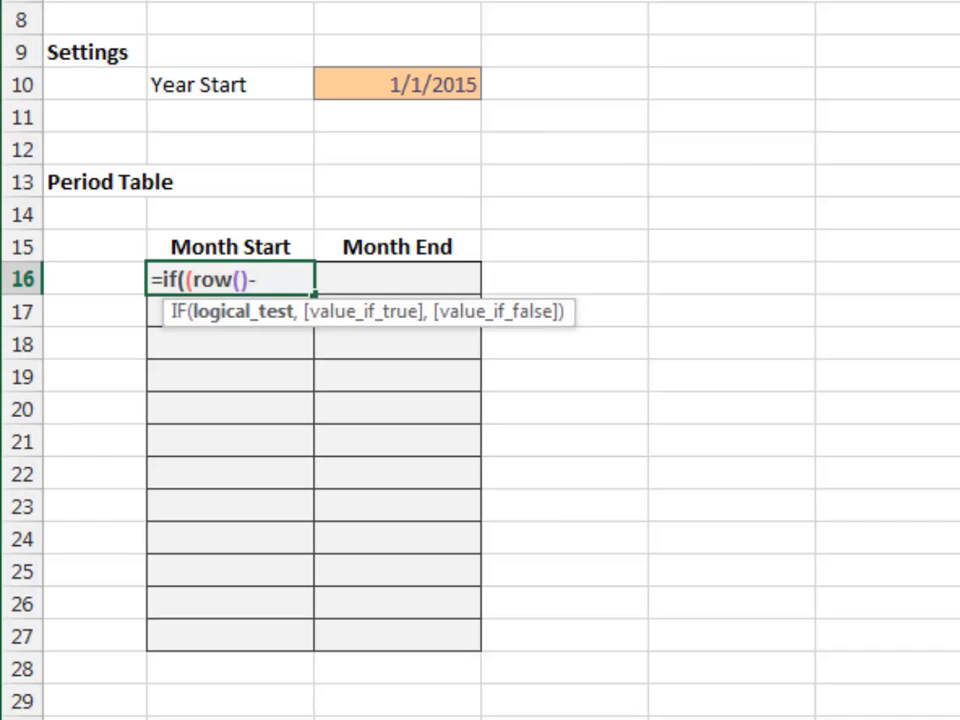
type("row(")
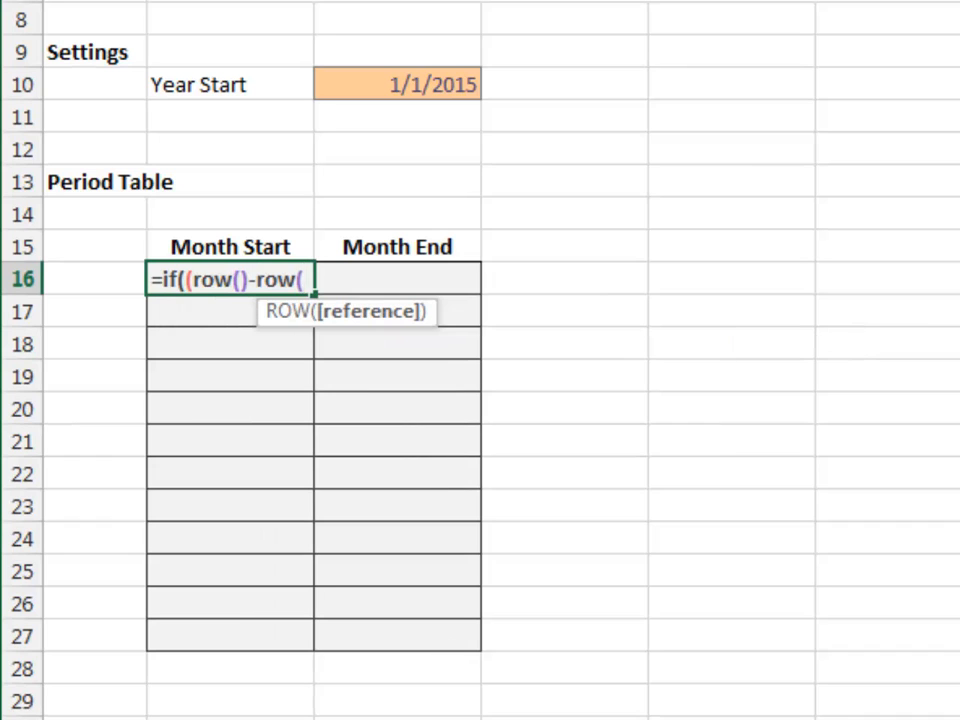
key("Up")
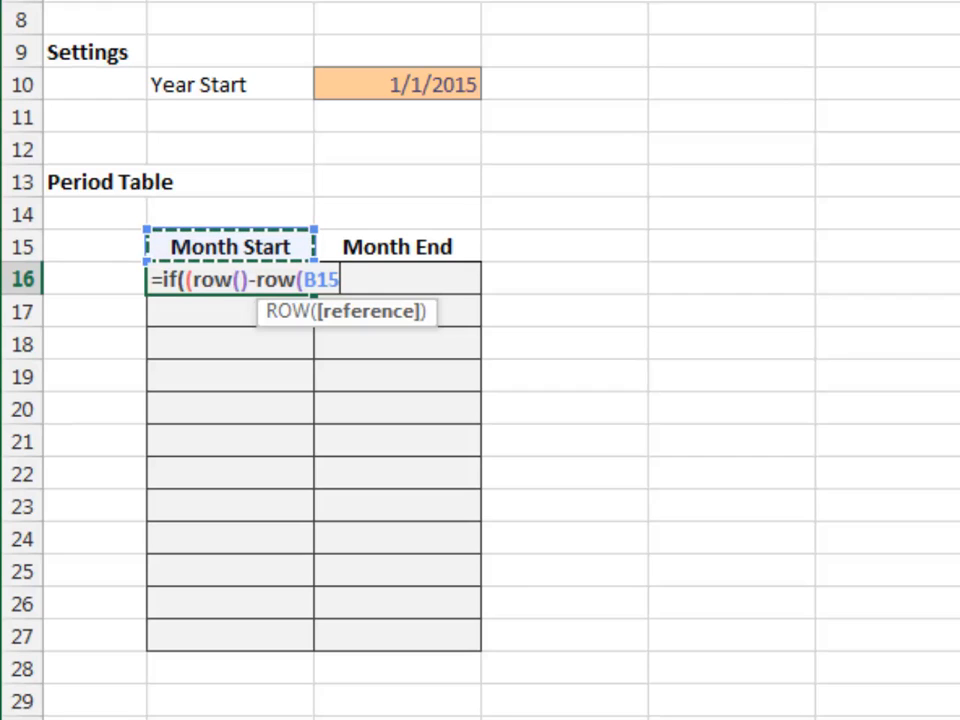
key("F4")
type(")")
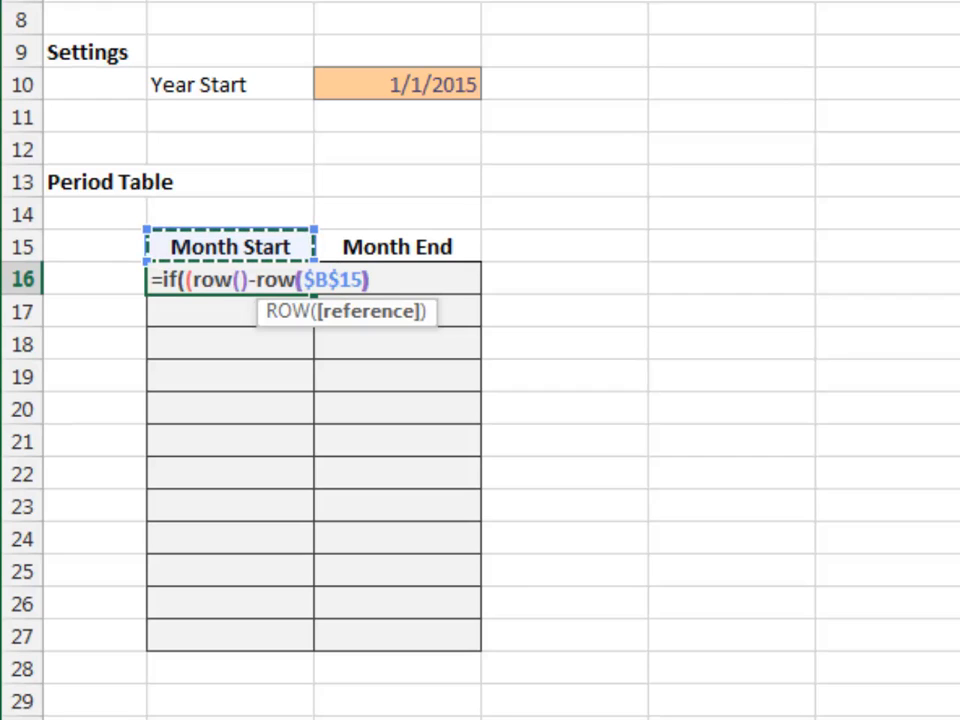
type(")")
type("=")
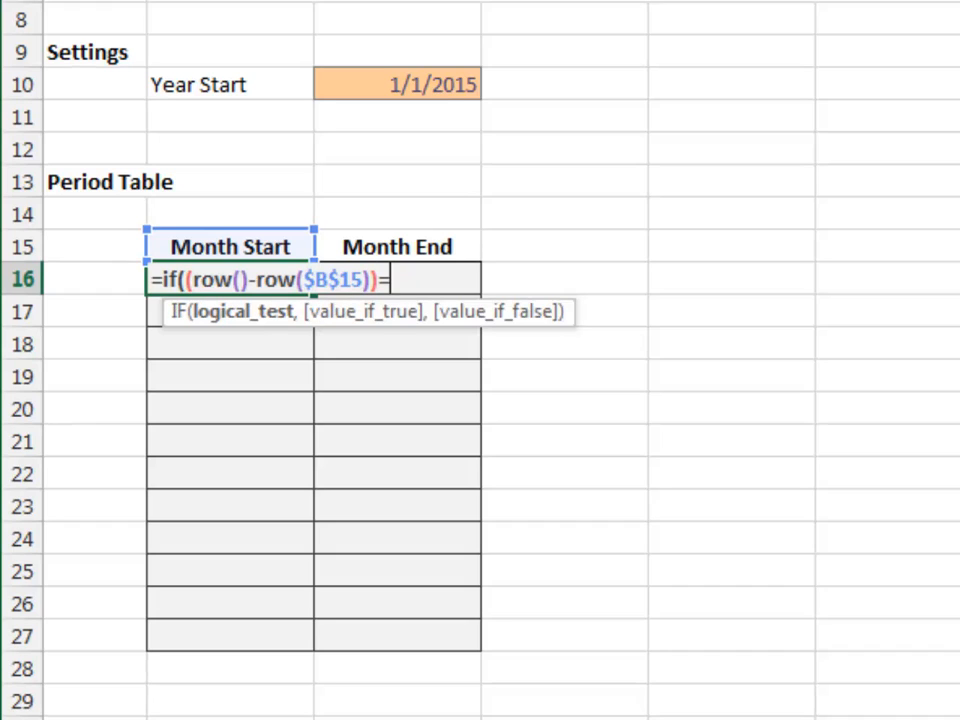
type("1,year")
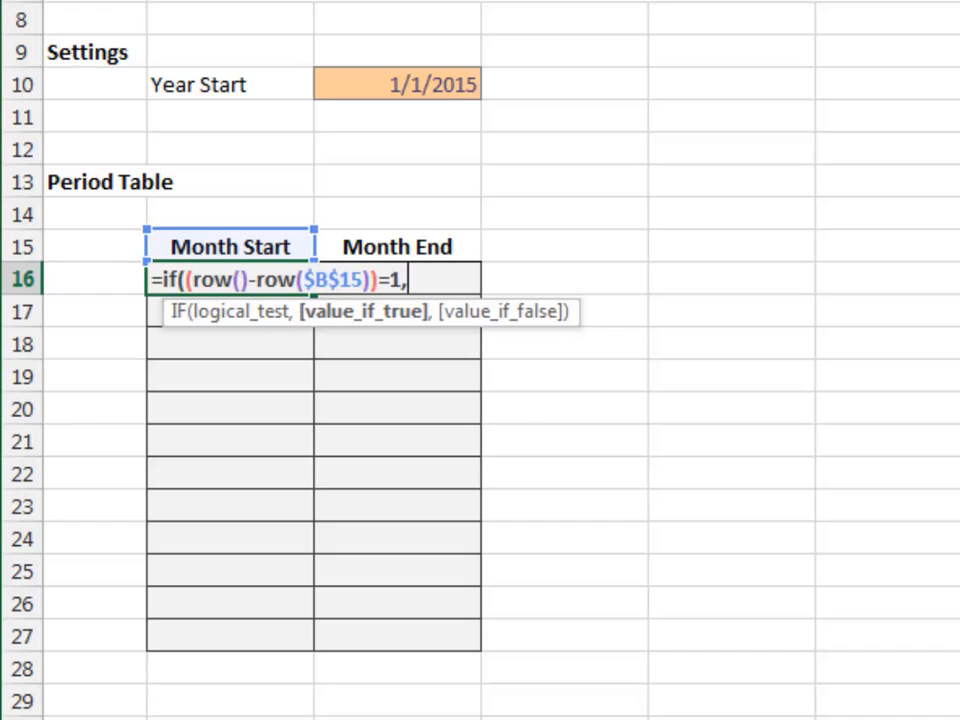
key("Down")
key("Down")
key("Tab")
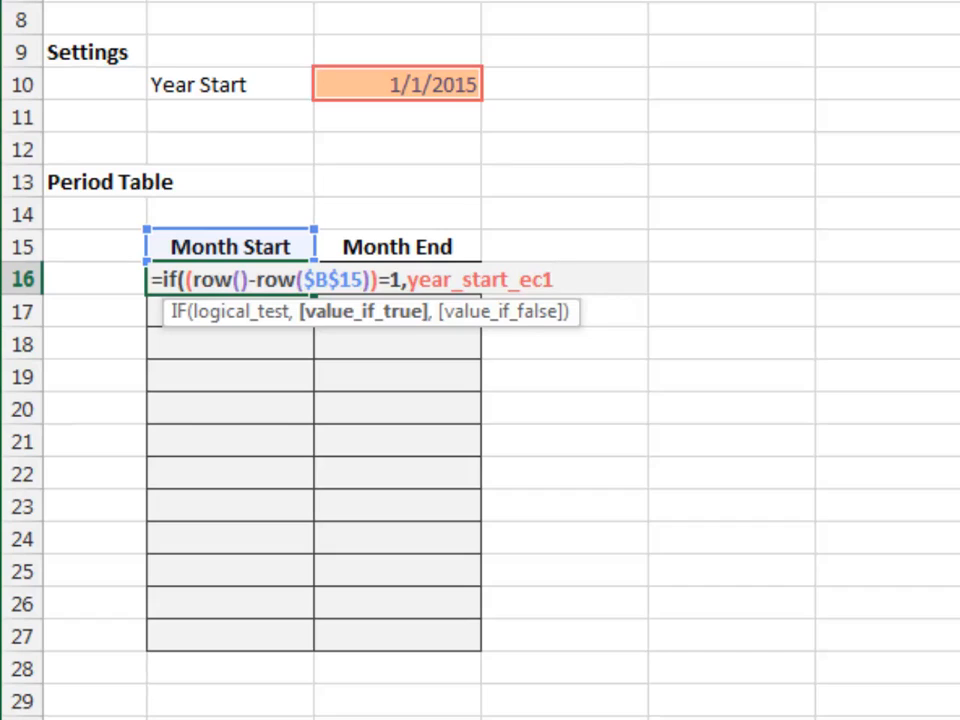
type(",")
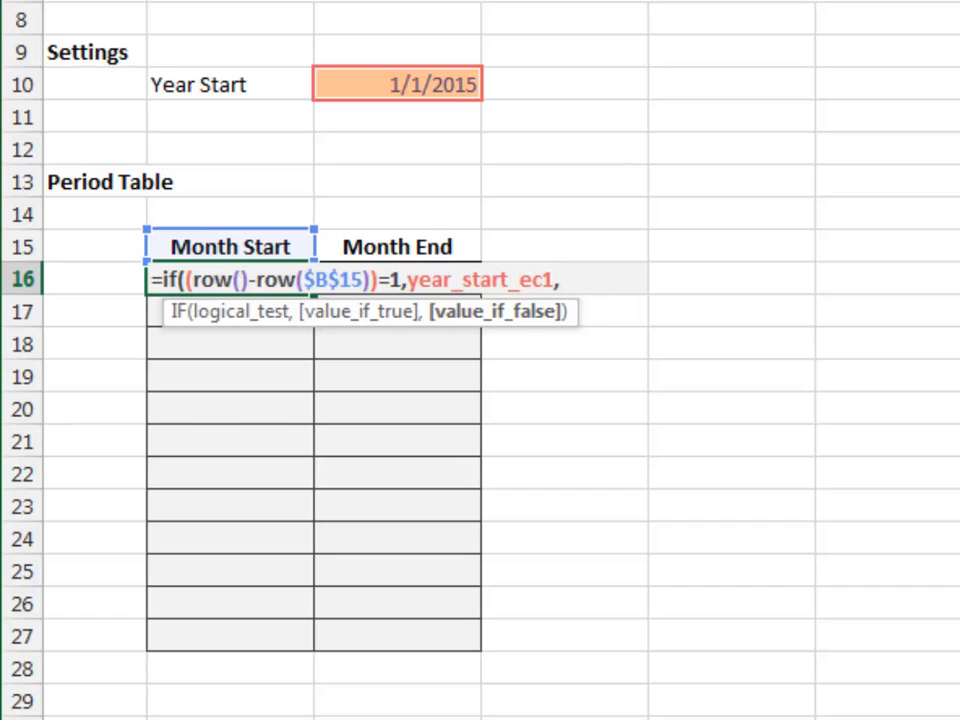
key("Up")
key("Right")
type("+")
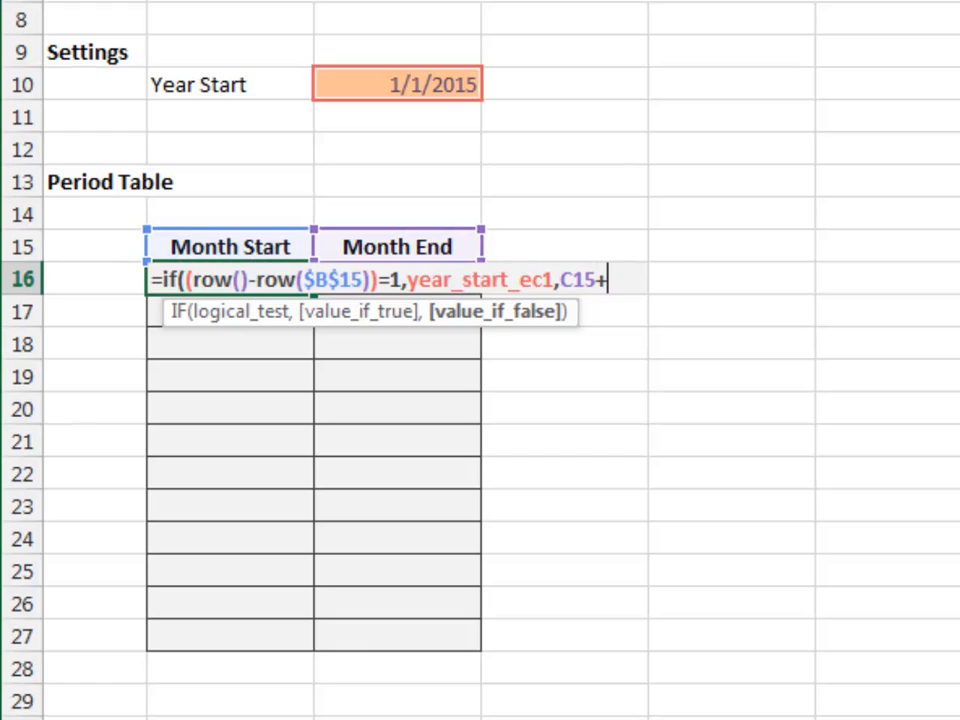
type("1)")
key("ctrl+Return")
Enter =EOMONTH(B16,0) in C16, the first Month End cell of the Period Table.
key("Right")
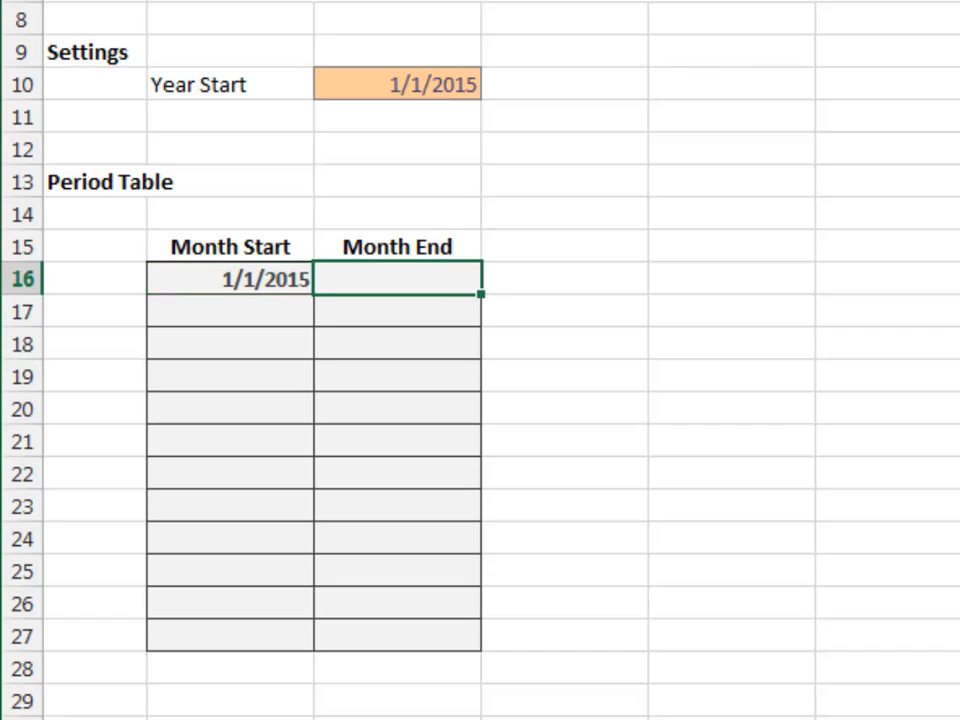
type("=e")
key("Tab")
key("Left")
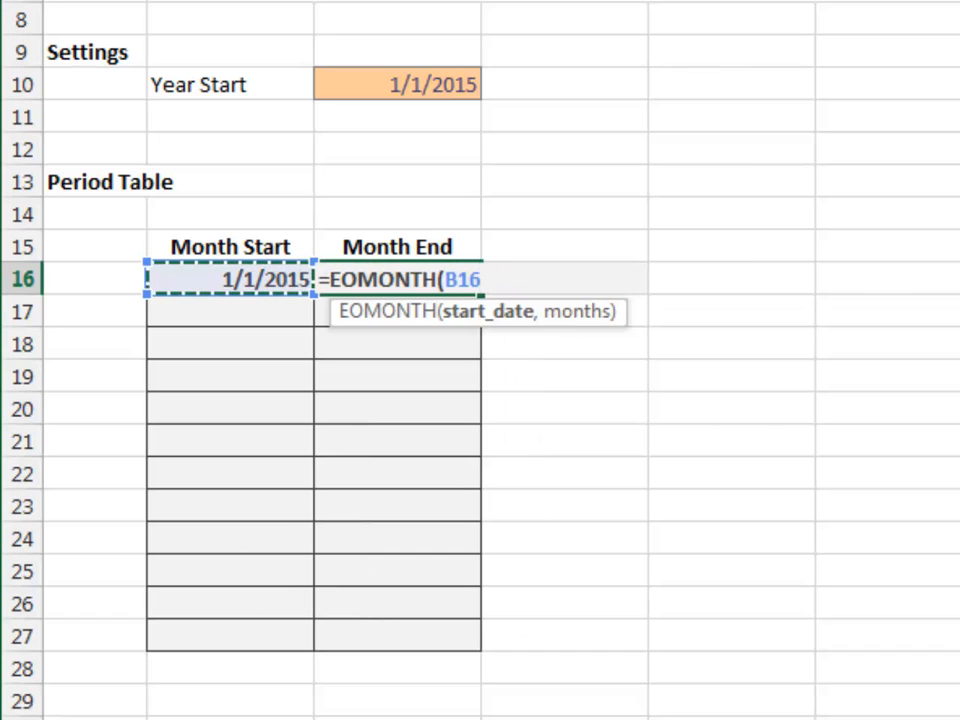
type(",0")
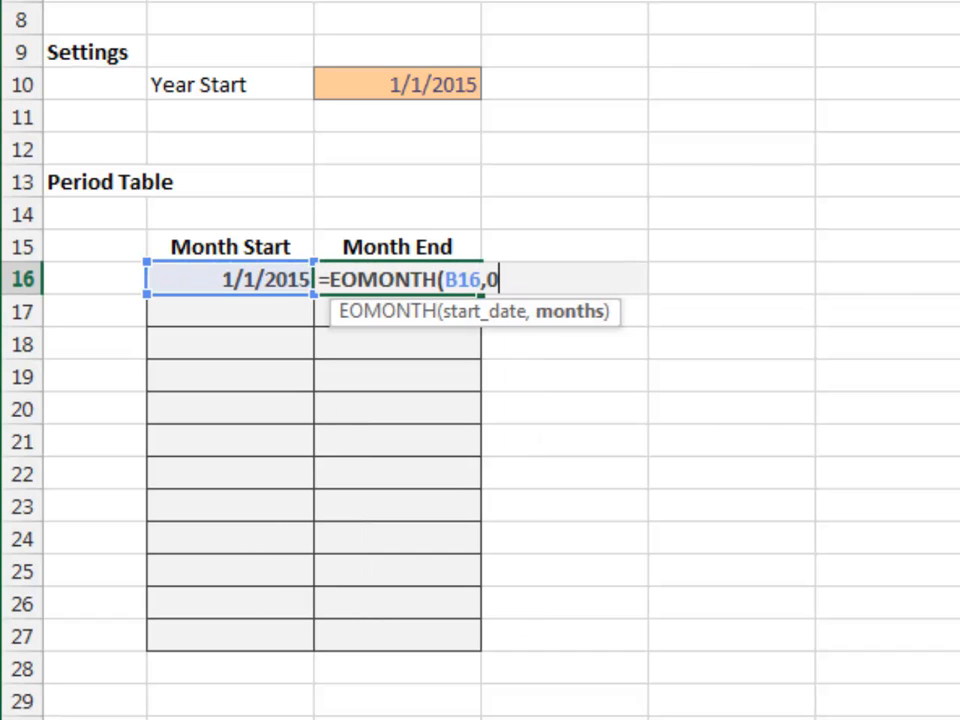
type(")")
key("ctrl+Return")
Fill the row 16 Month Start and Month End formulas down through row 27 of the Period Table.
key("Left")
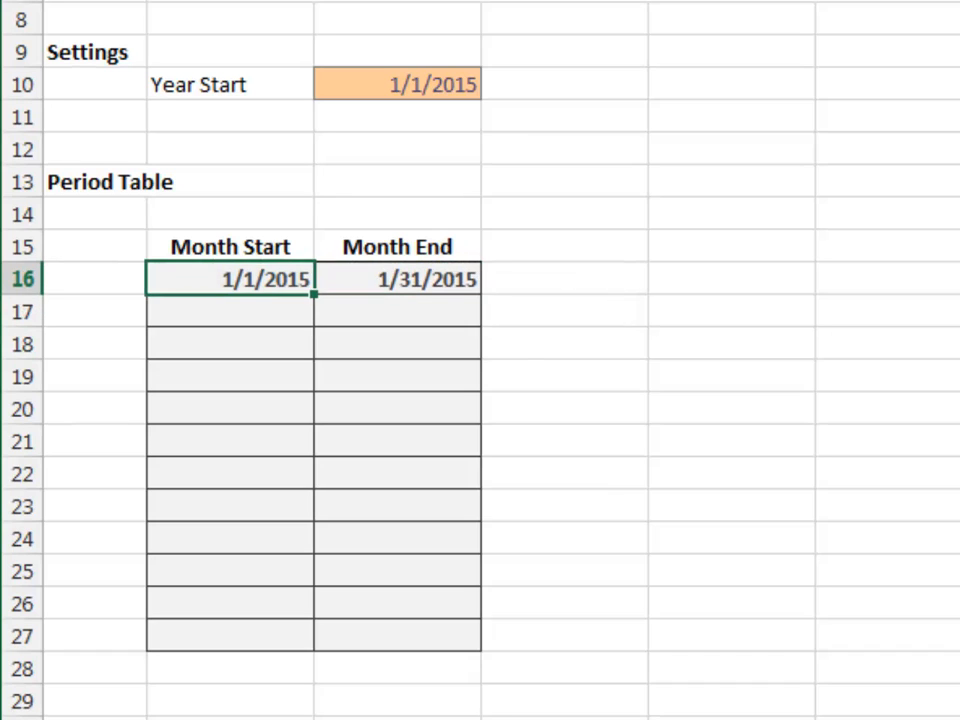
key("shift+Right")
key("shift+Down")
key("shift+Down")
key("shift+Down")
key("shift+Down")
key("shift+Down")
key("shift+Down")
key("shift+Down")
key("shift+Down")
key("shift+Down")
key("shift+Down")
key("shift+Down")
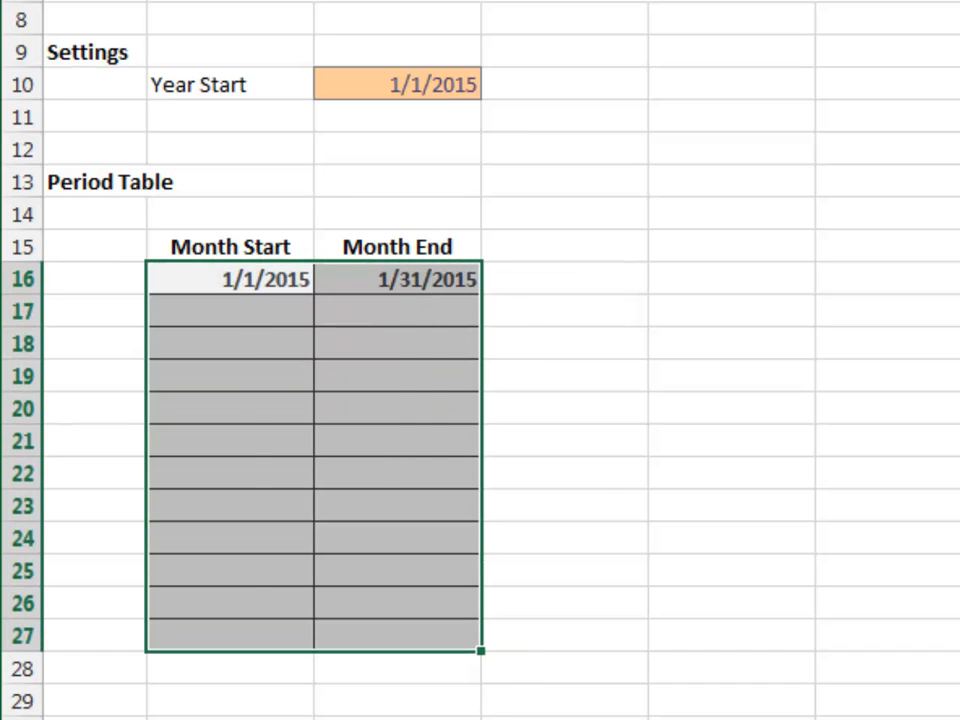
key("ctrl+d")
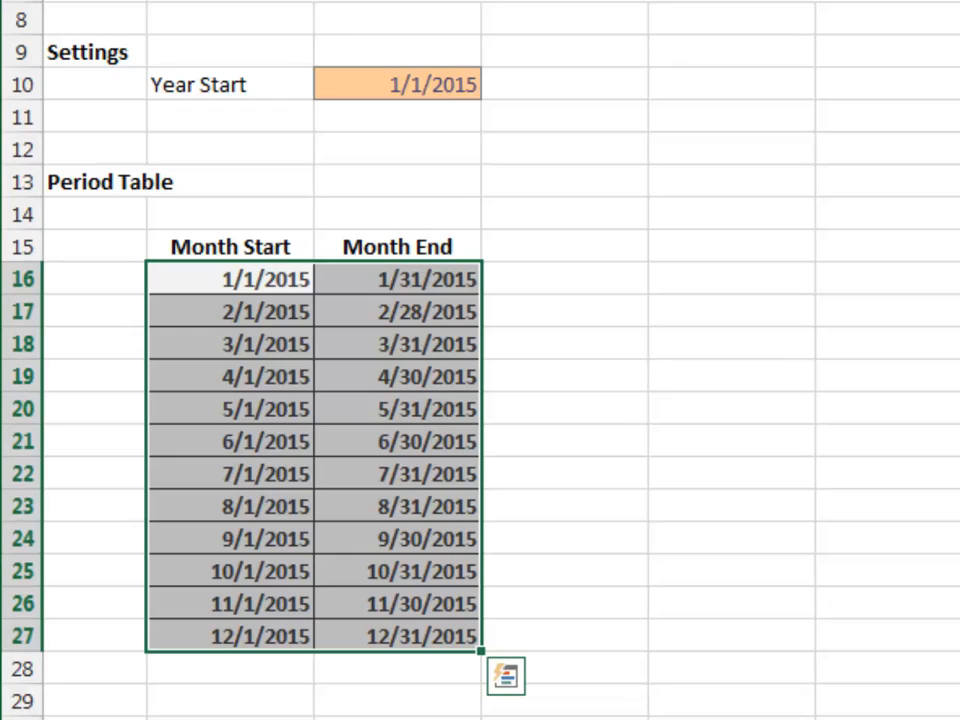